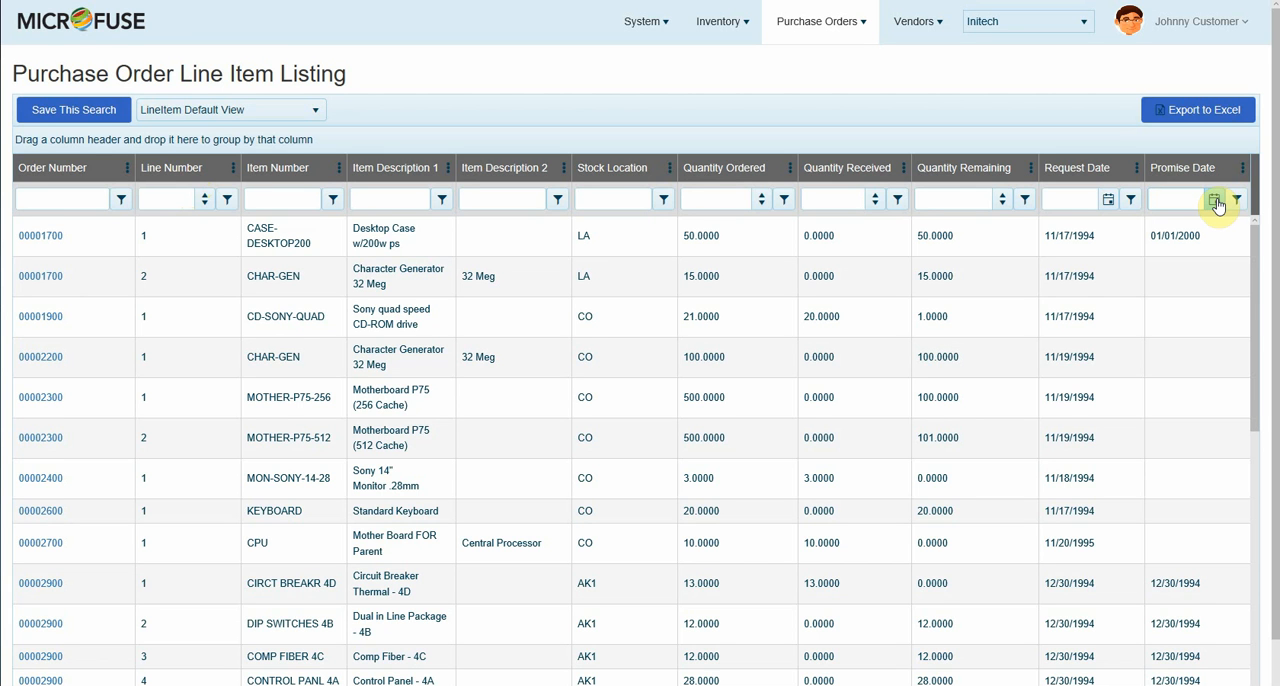
# Step: Filter the purchase order line items to those whose Promise Date is null
pyautogui.click(1216, 202)
pyautogui.click(1238, 203)
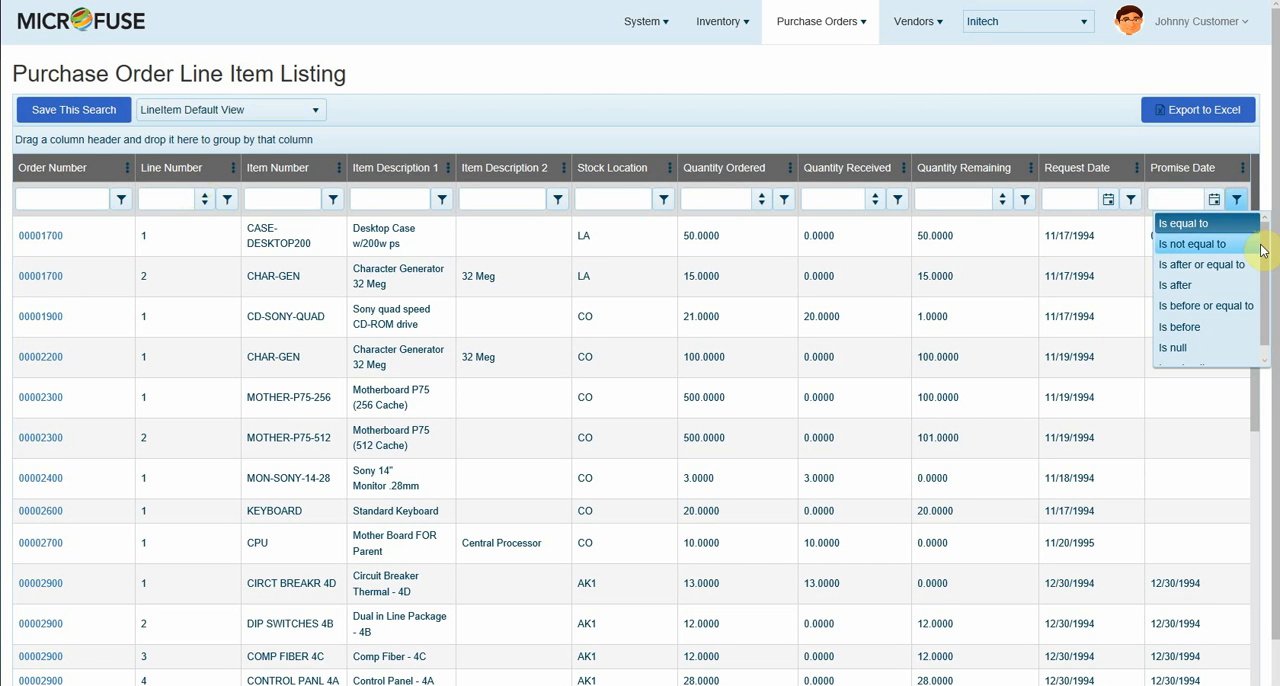
pyautogui.moveTo(1266, 251); pyautogui.dragTo(1265, 276)
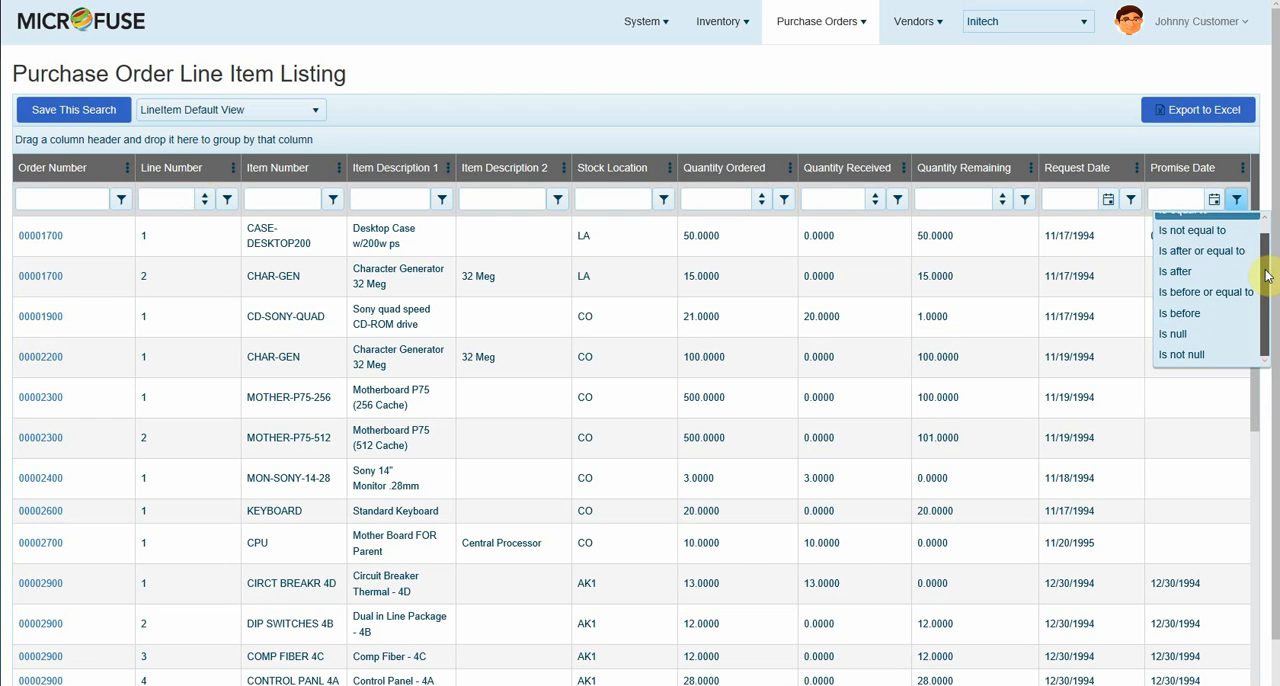
pyautogui.click(1174, 336)
pyautogui.click(1183, 314)
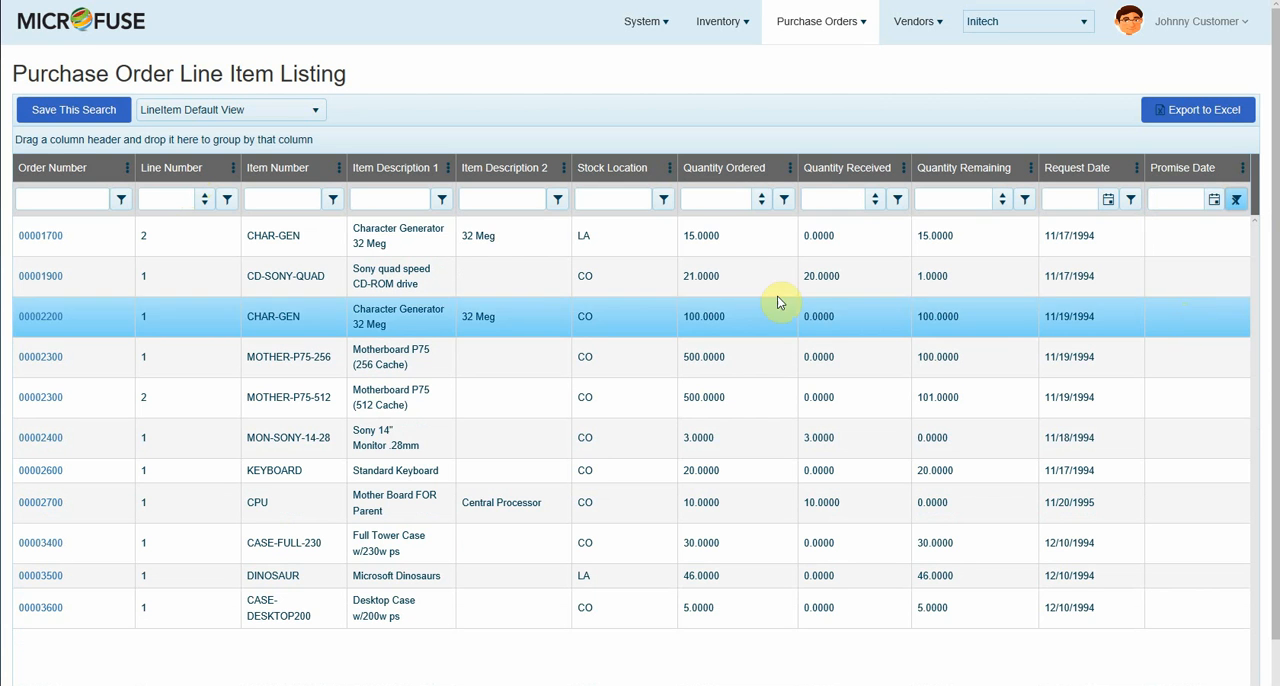
pyautogui.click(754, 252)
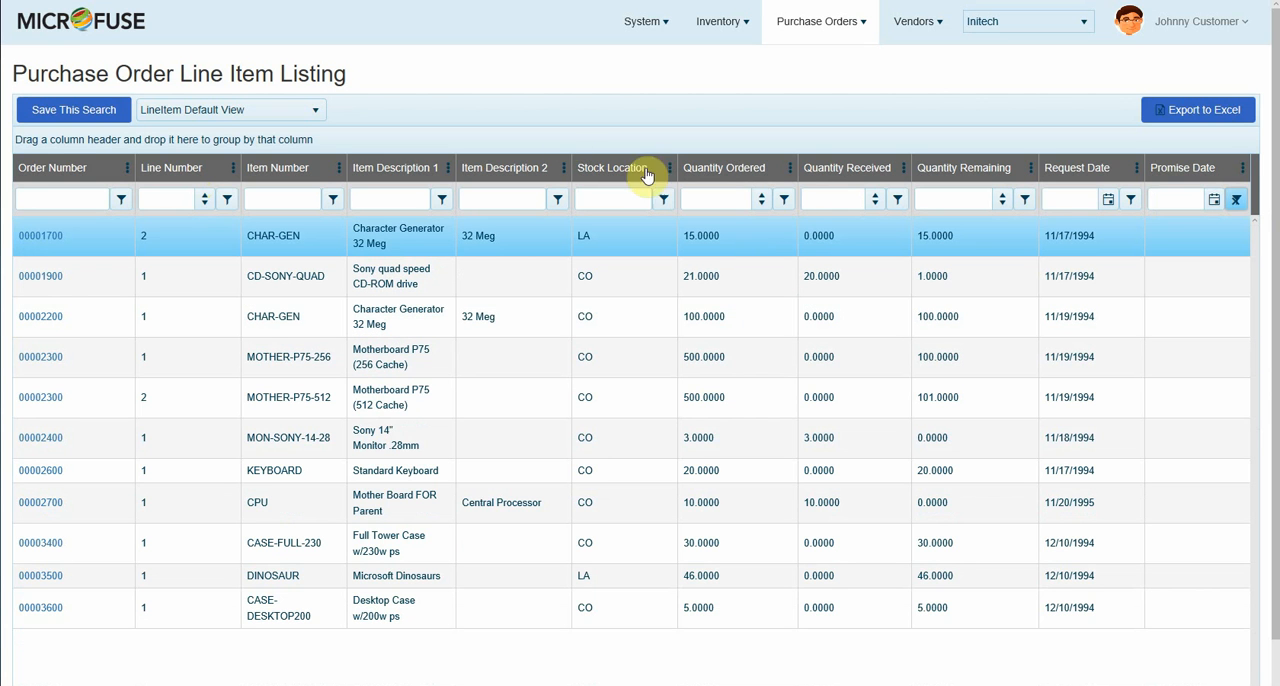
# Step: Save the current search as a new view named "Missing Promise Dates"
pyautogui.click(80, 114)
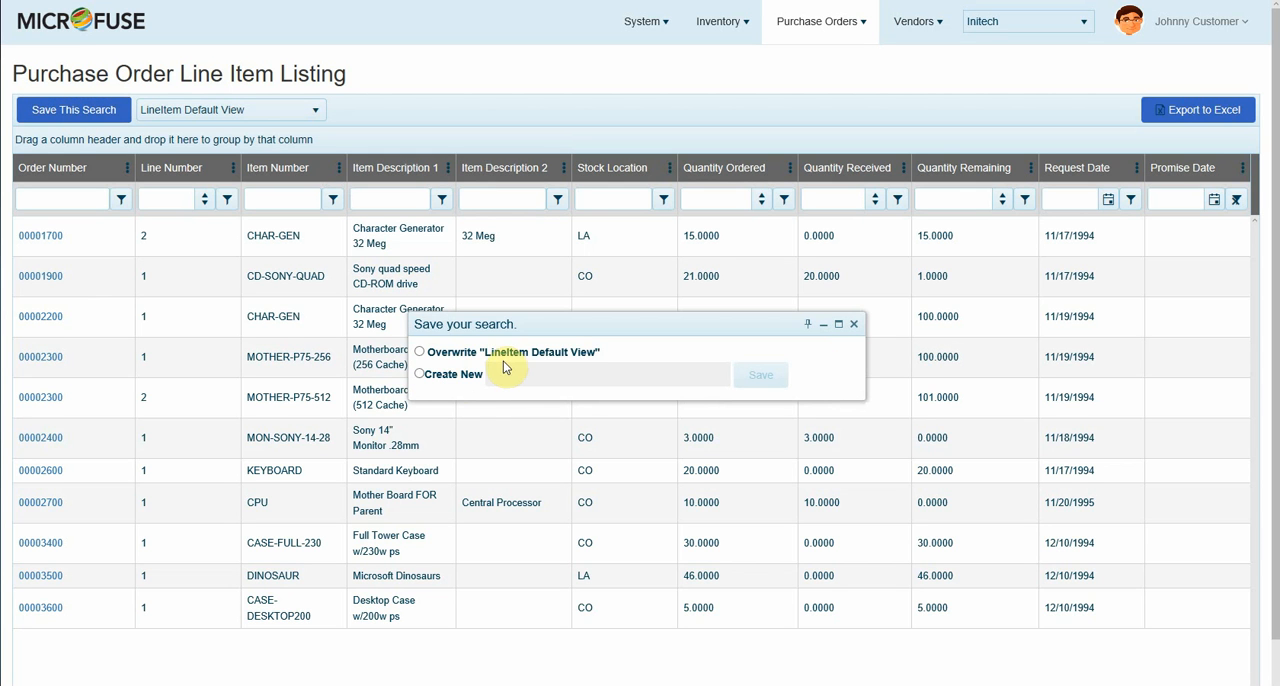
pyautogui.click(420, 374)
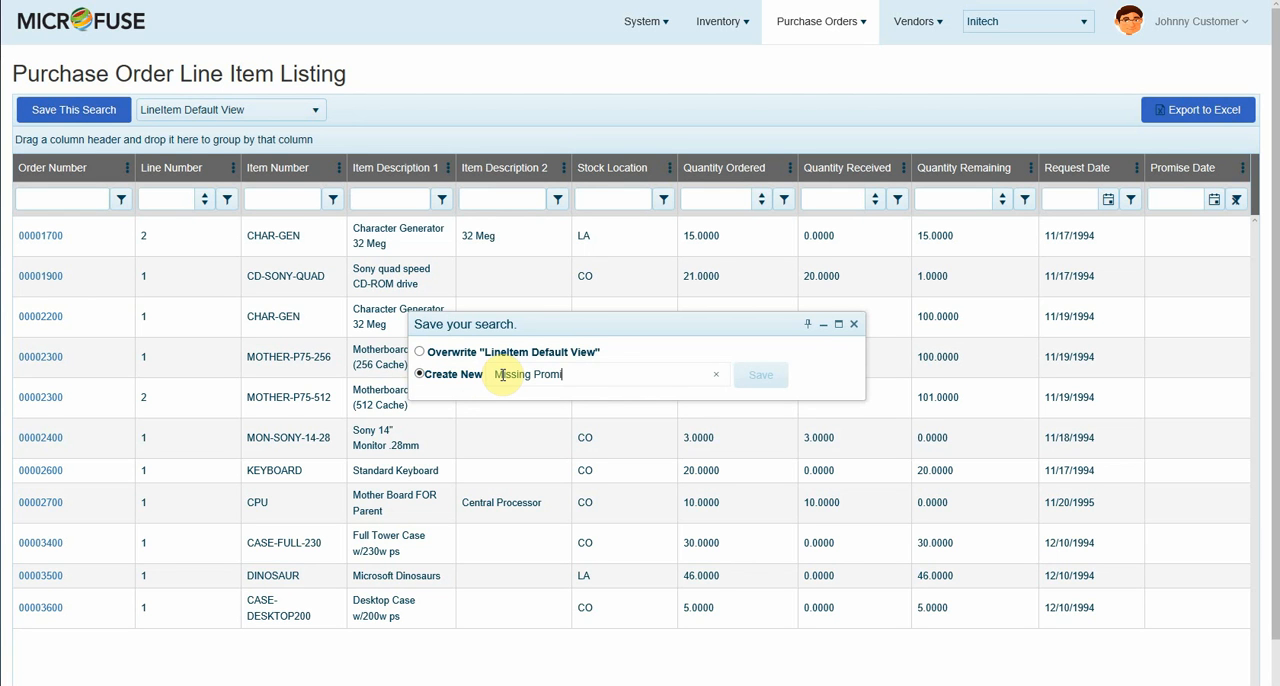
pyautogui.click(777, 375)
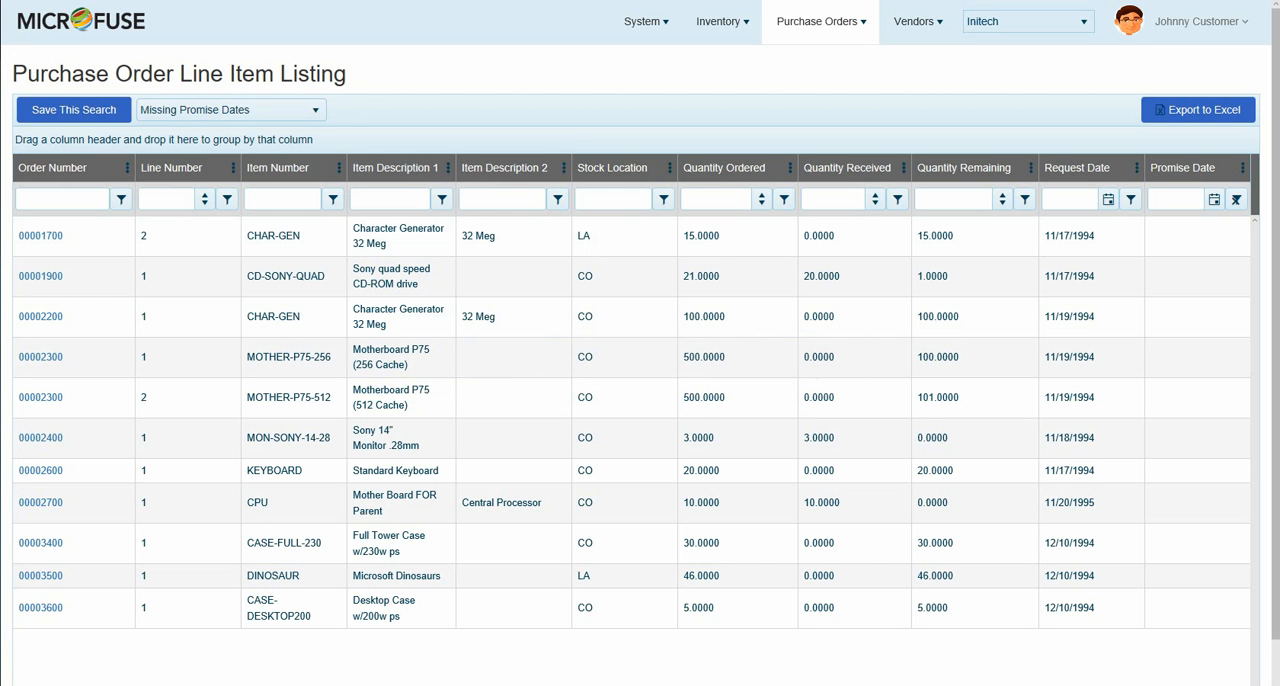
# Step: Clear the Promise Date filter and filter Quantity Received to values greater than 0
pyautogui.click(1237, 201)
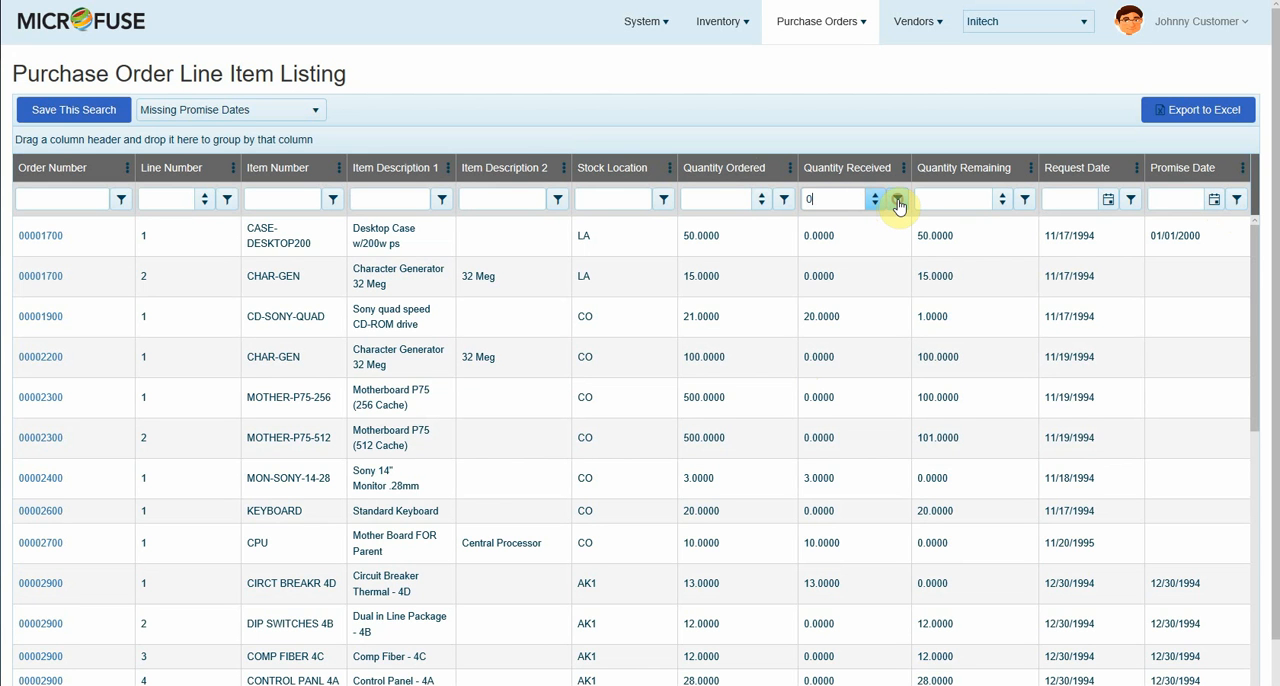
pyautogui.click(898, 203)
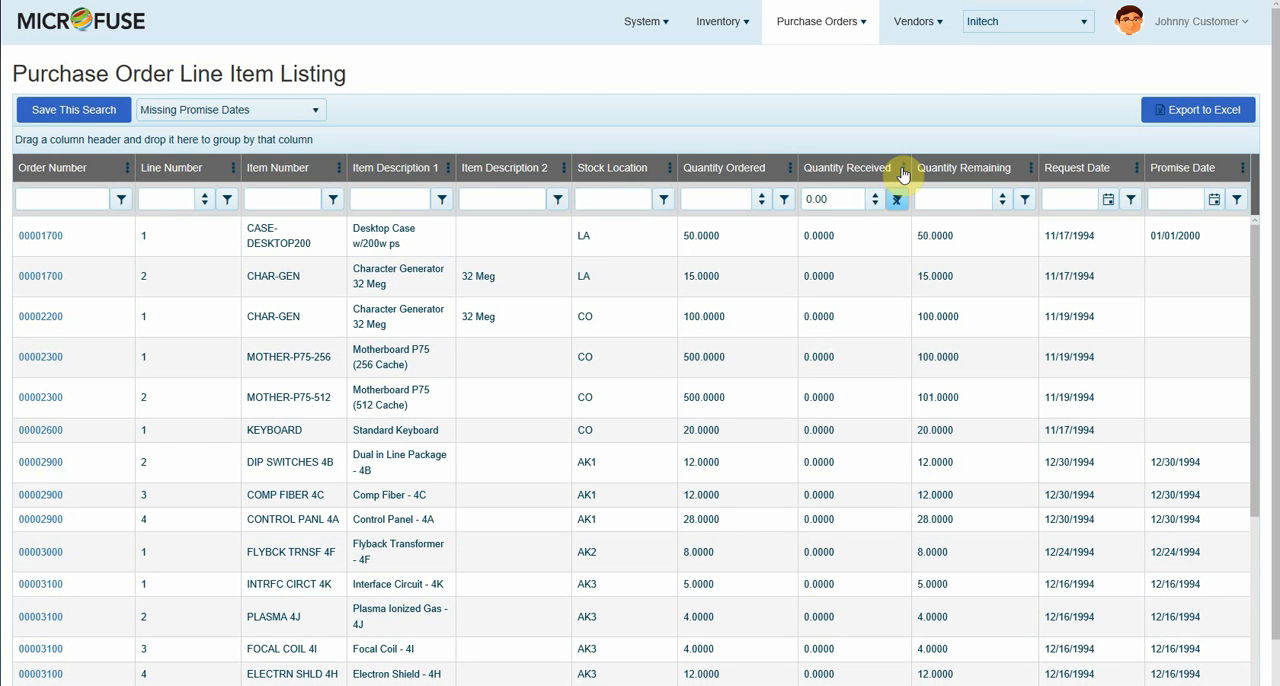
pyautogui.click(903, 170)
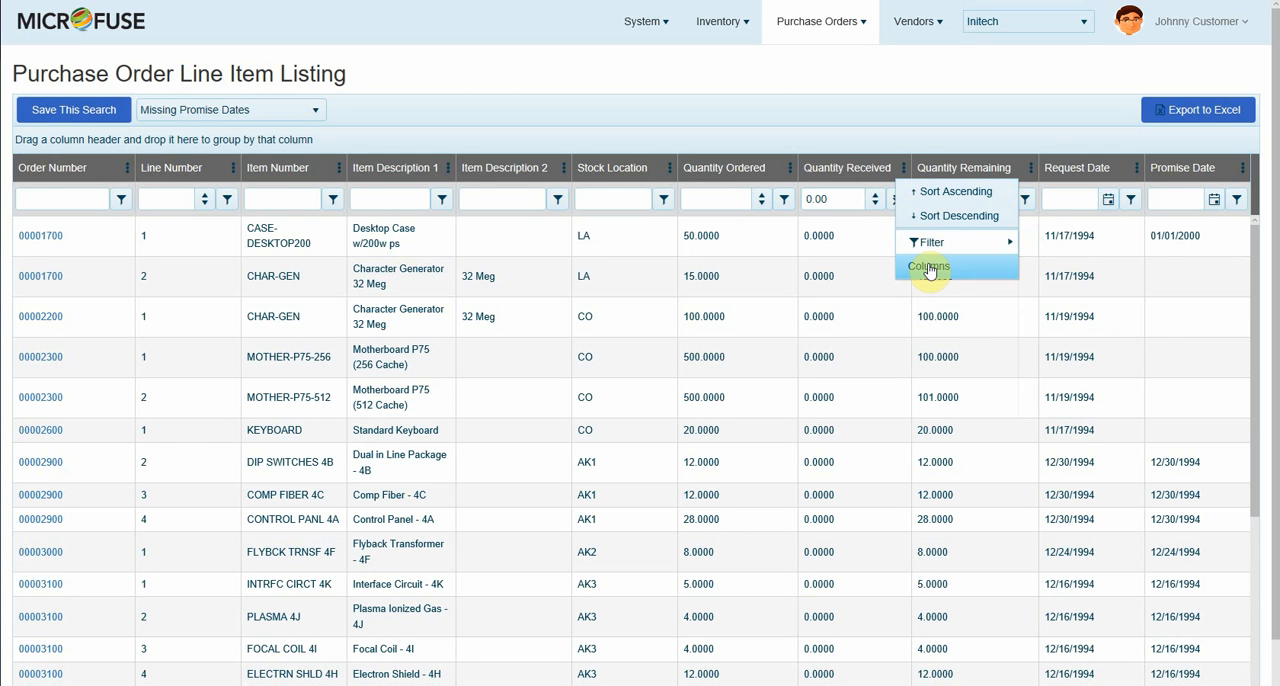
pyautogui.moveTo(932, 242)
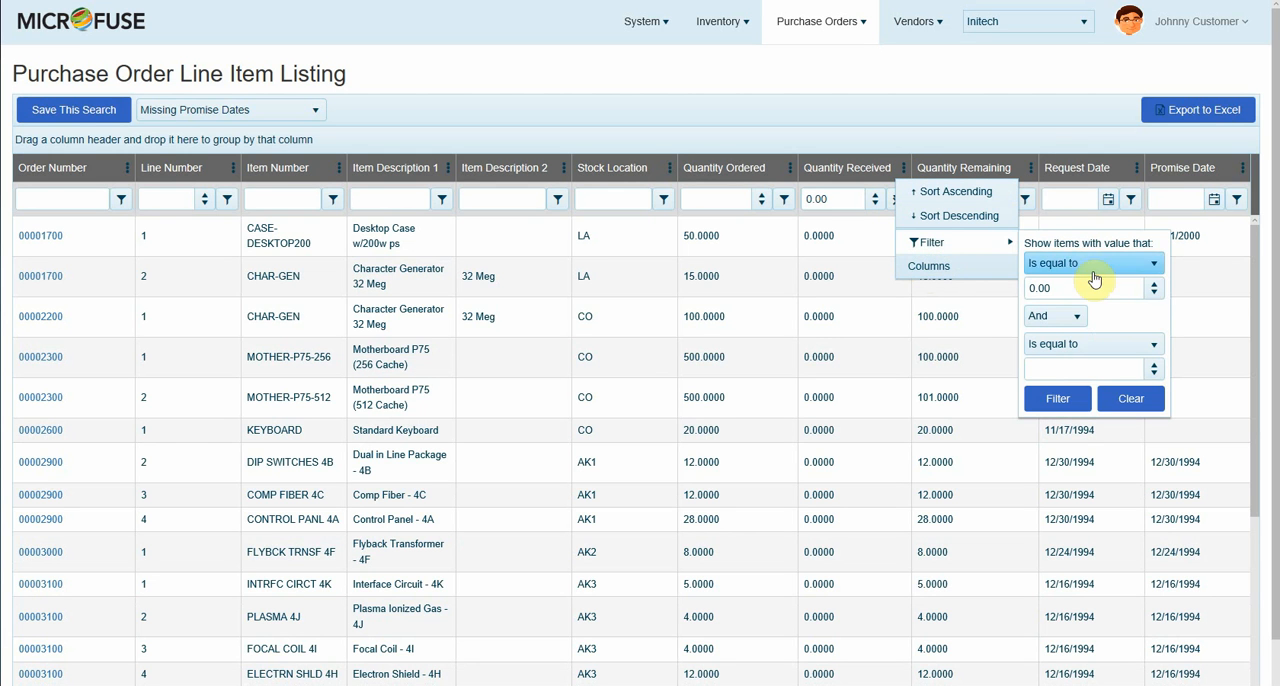
pyautogui.click(1150, 264)
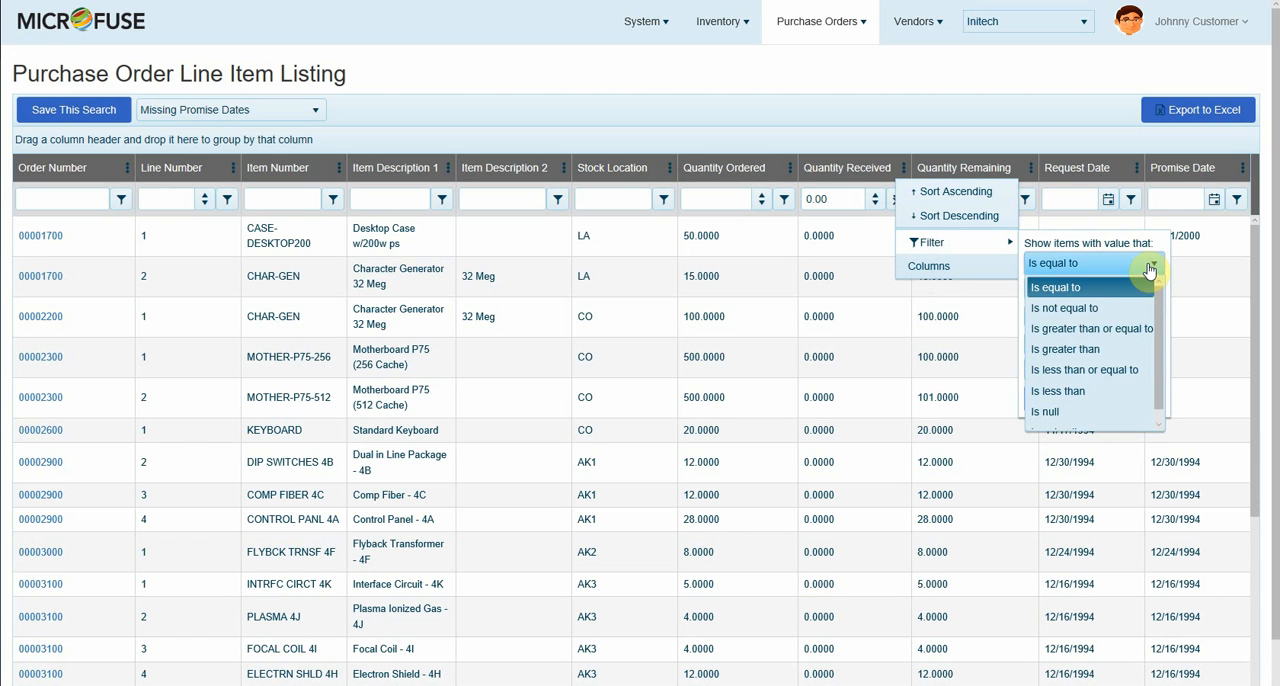
pyautogui.click(1088, 349)
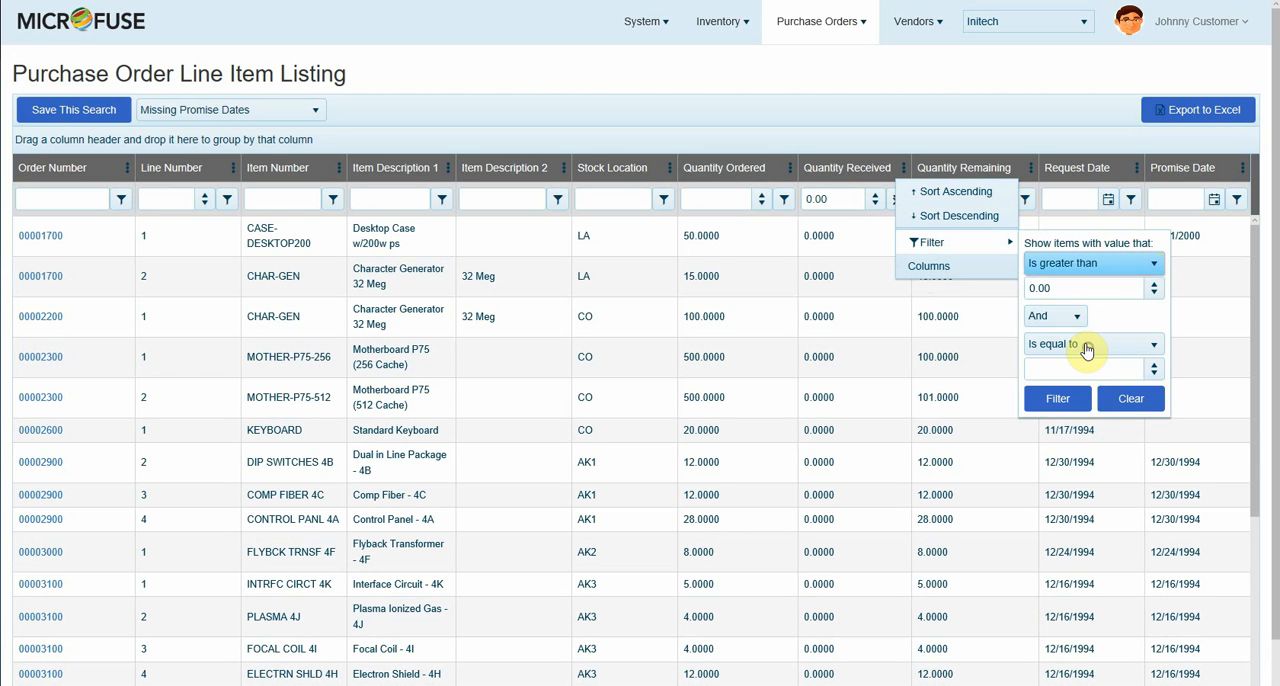
pyautogui.click(1078, 398)
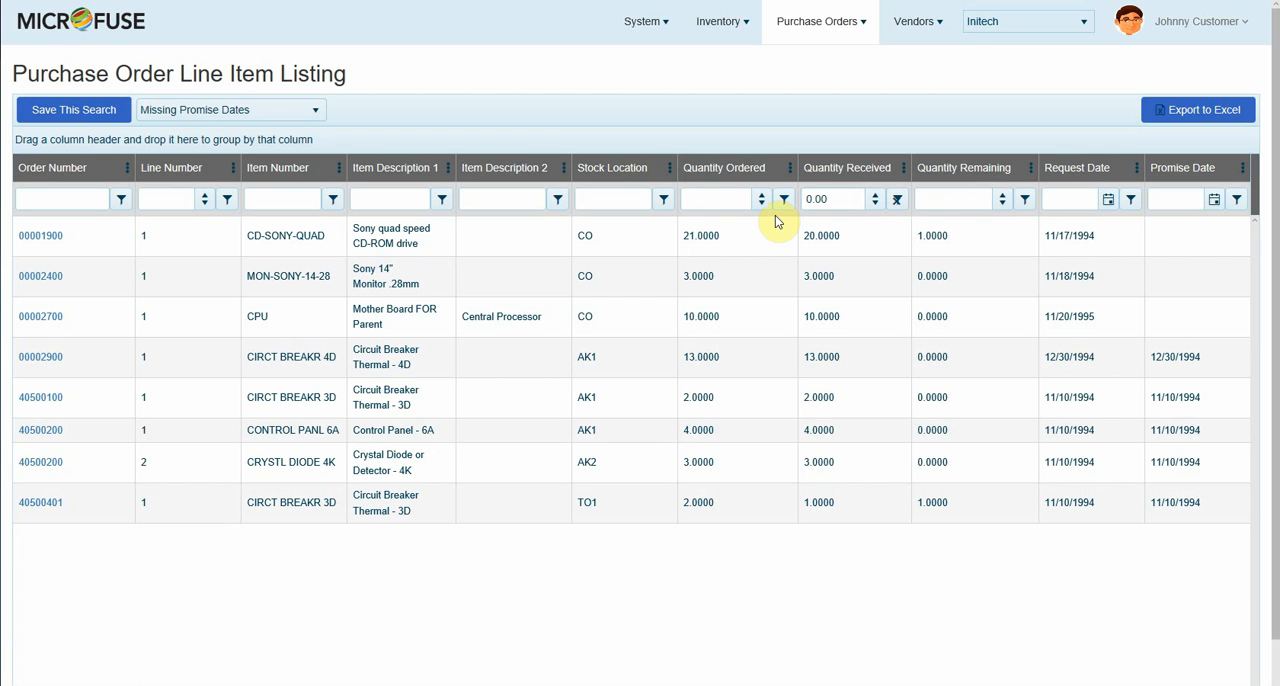
# Step: Filter the Quantity Remaining column to values greater than 0
pyautogui.click(1024, 203)
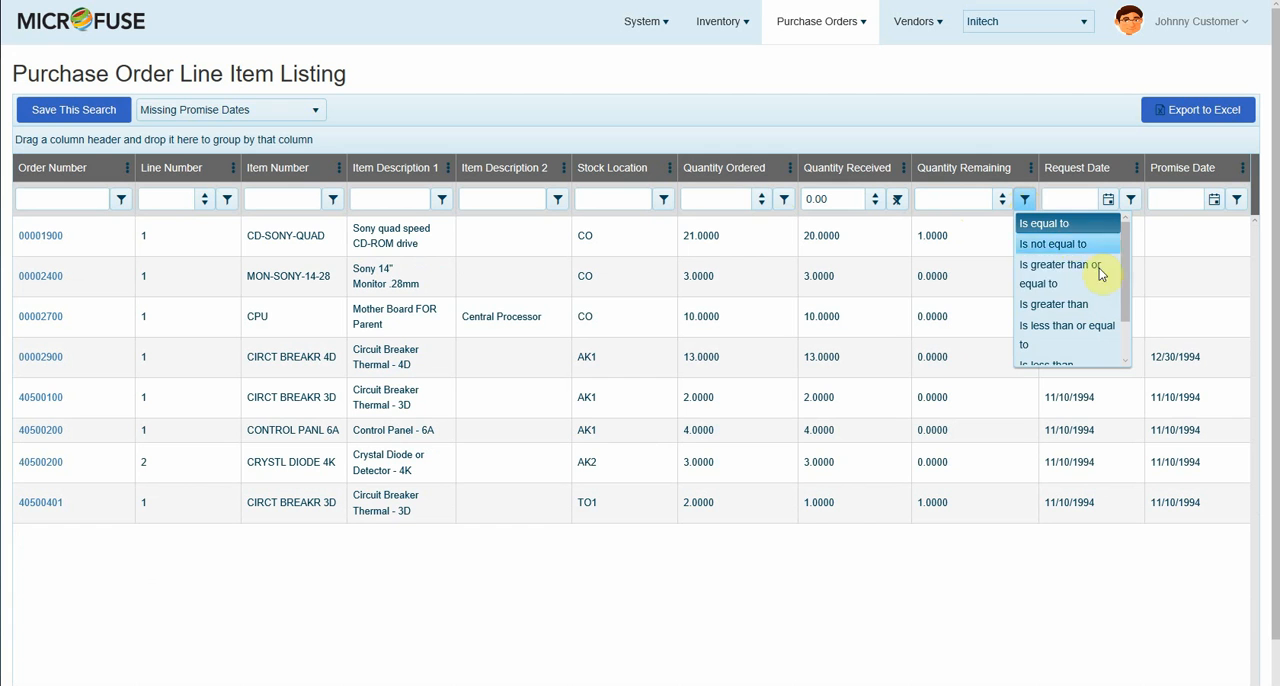
pyautogui.click(1087, 306)
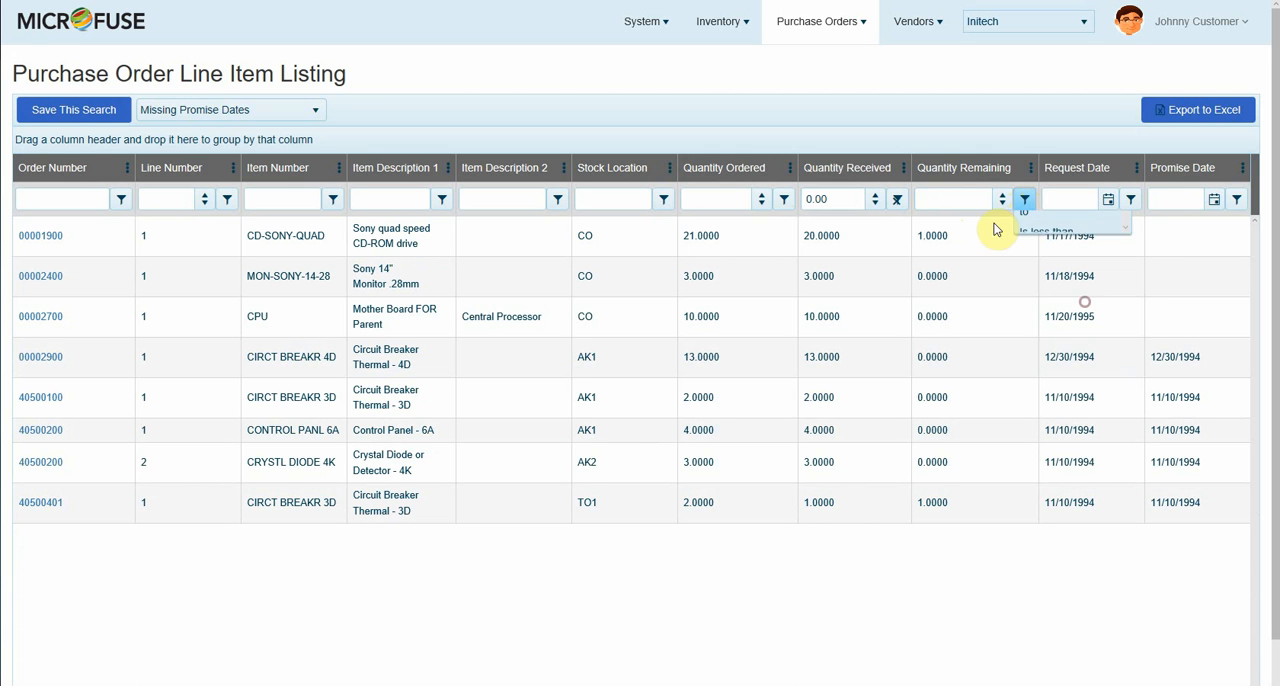
pyautogui.click(960, 197)
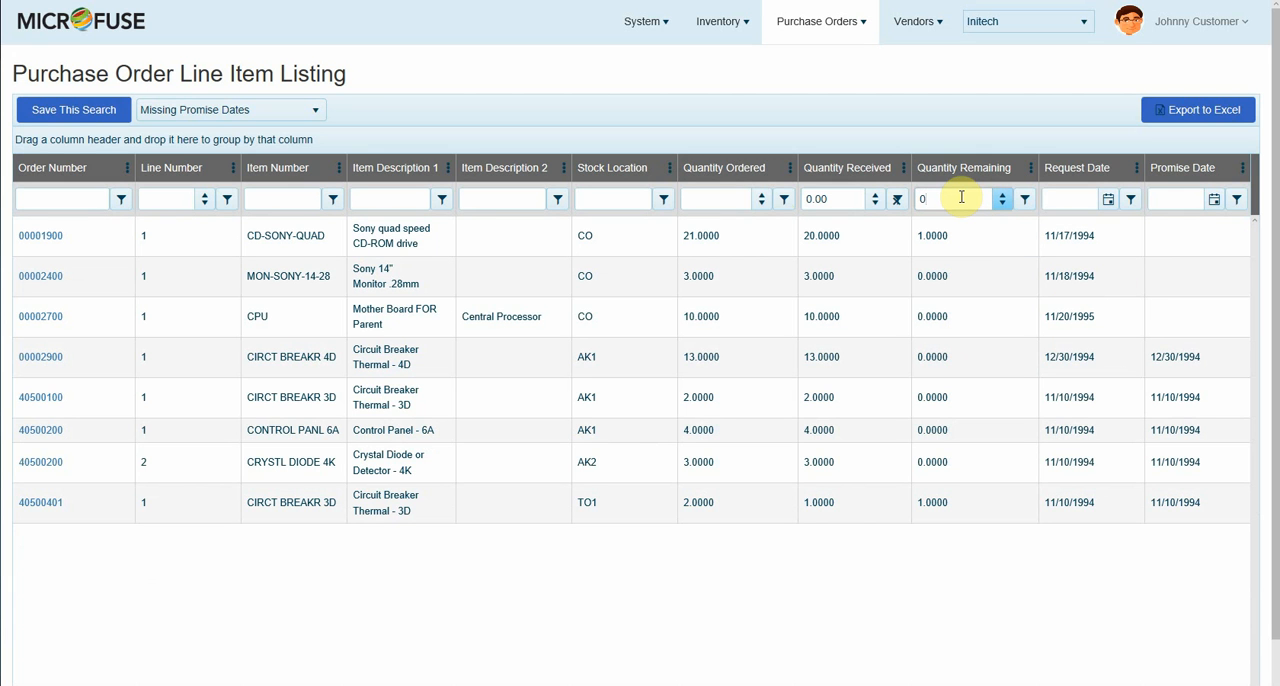
pyautogui.press('Return')
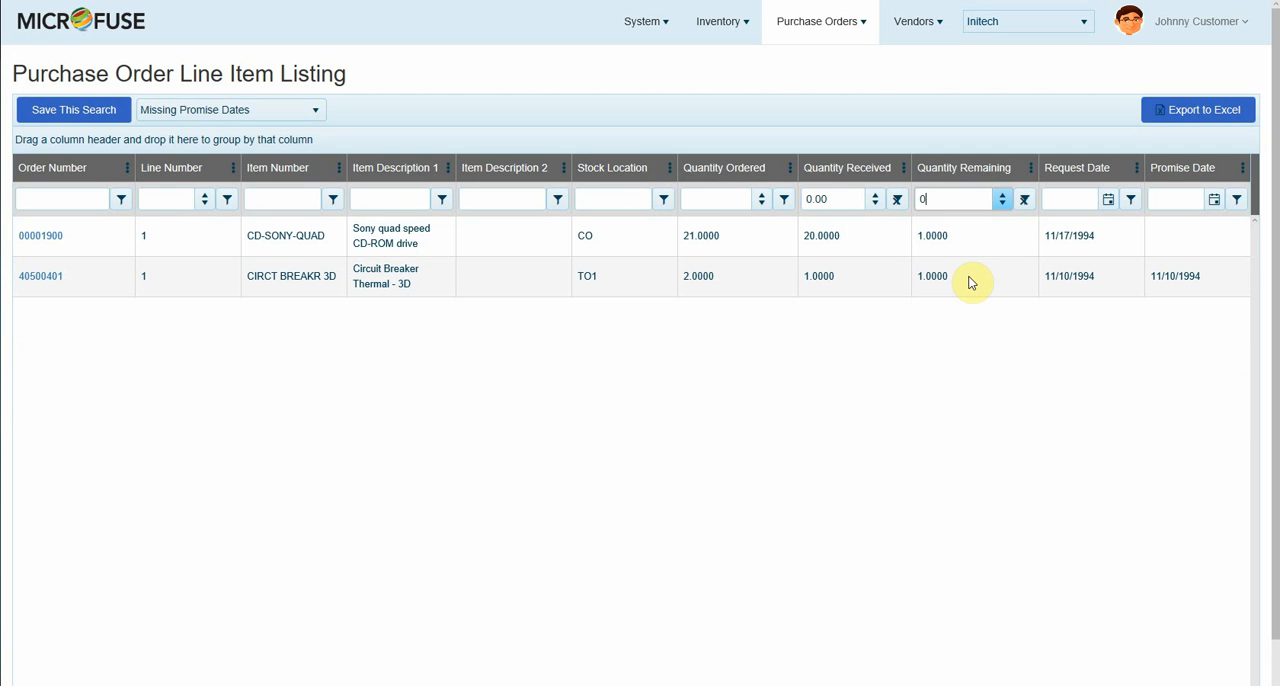
# Step: Save the current search as a new view named "Partially Received"
pyautogui.click(80, 112)
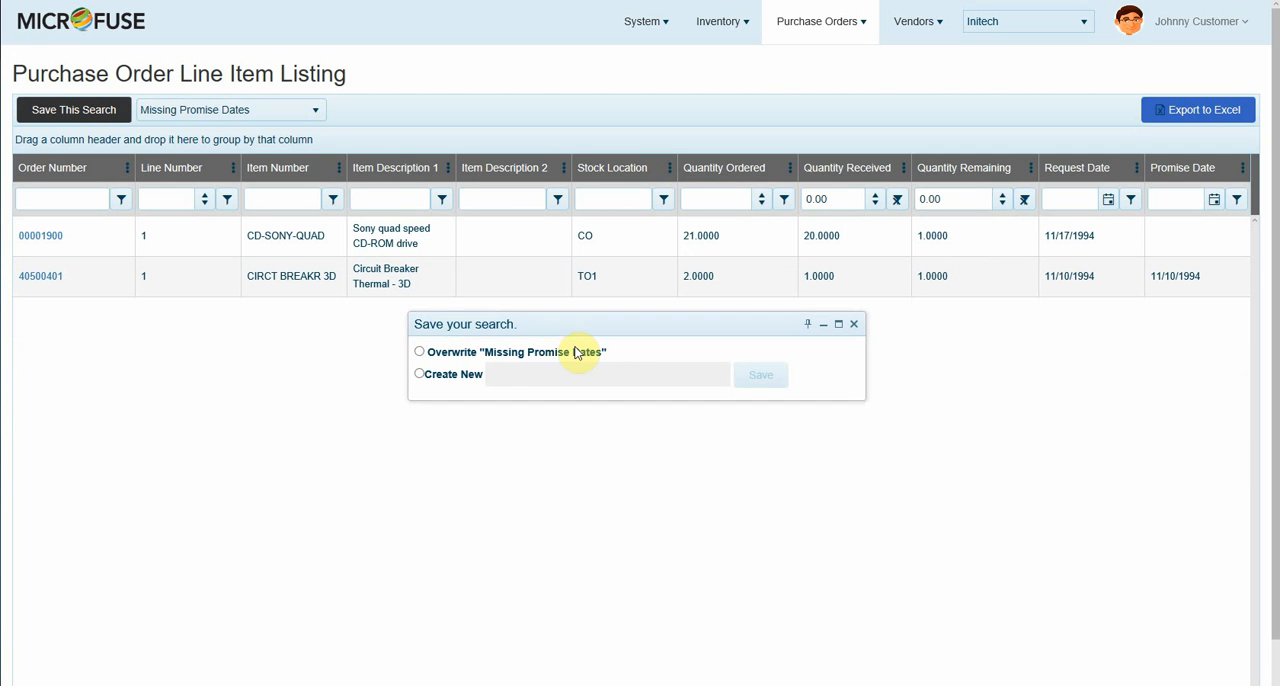
pyautogui.click(420, 374)
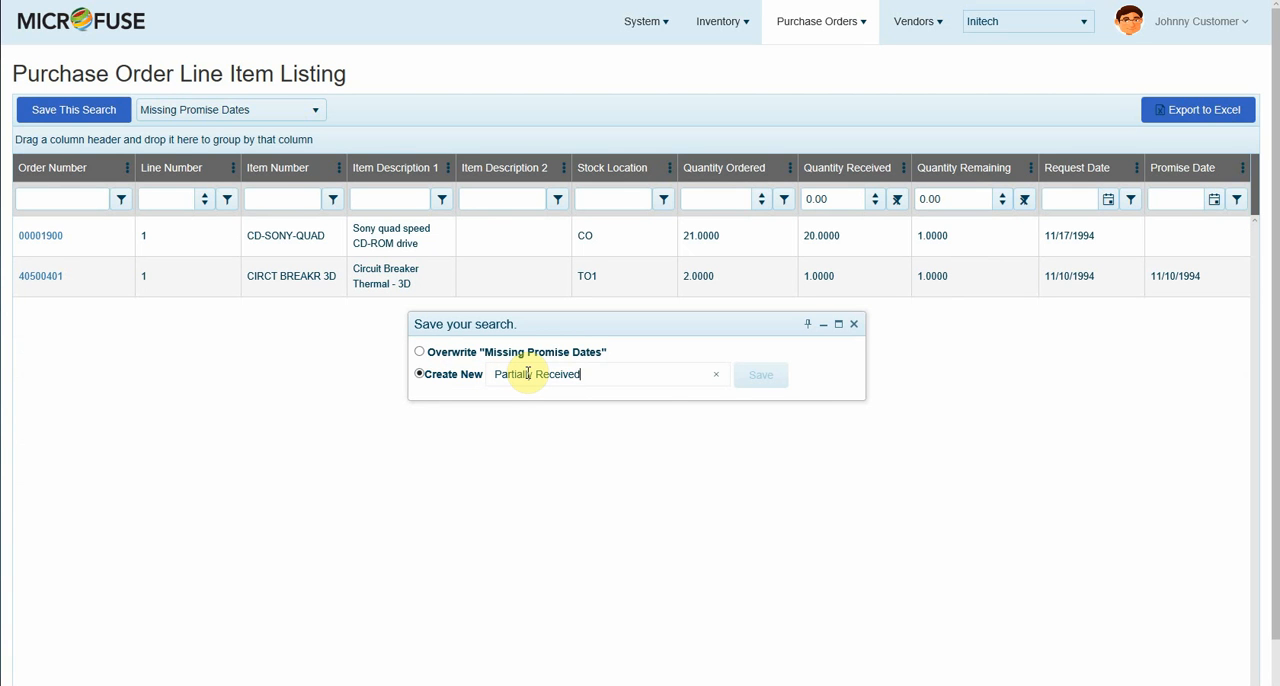
pyautogui.click(772, 376)
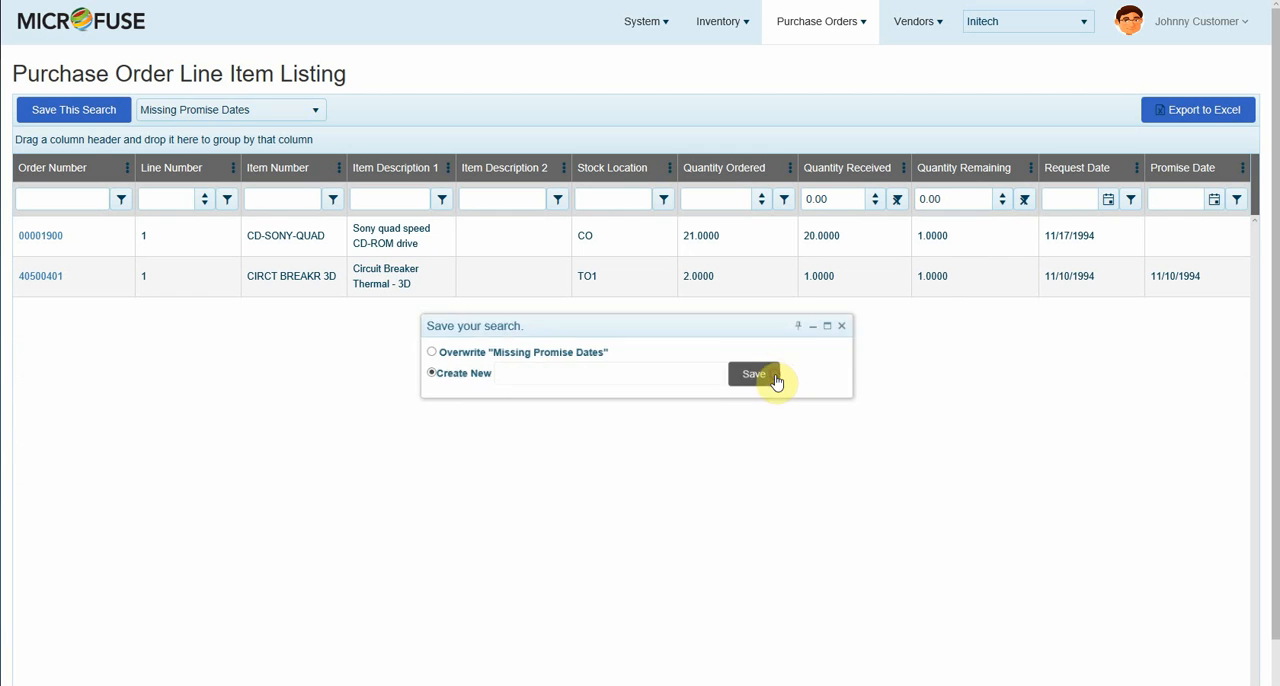
# Step: Open the inventory Item Locations listing and filter Quantity on Hand to values less than 0
pyautogui.click(725, 24)
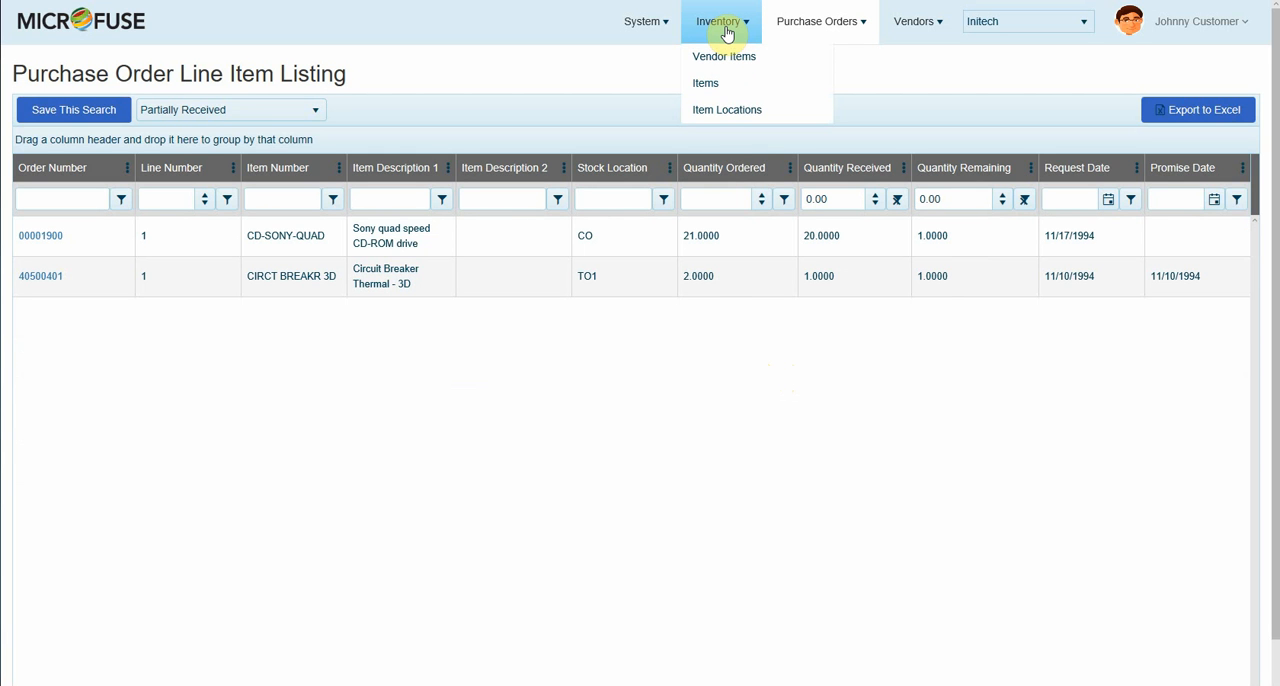
pyautogui.click(737, 112)
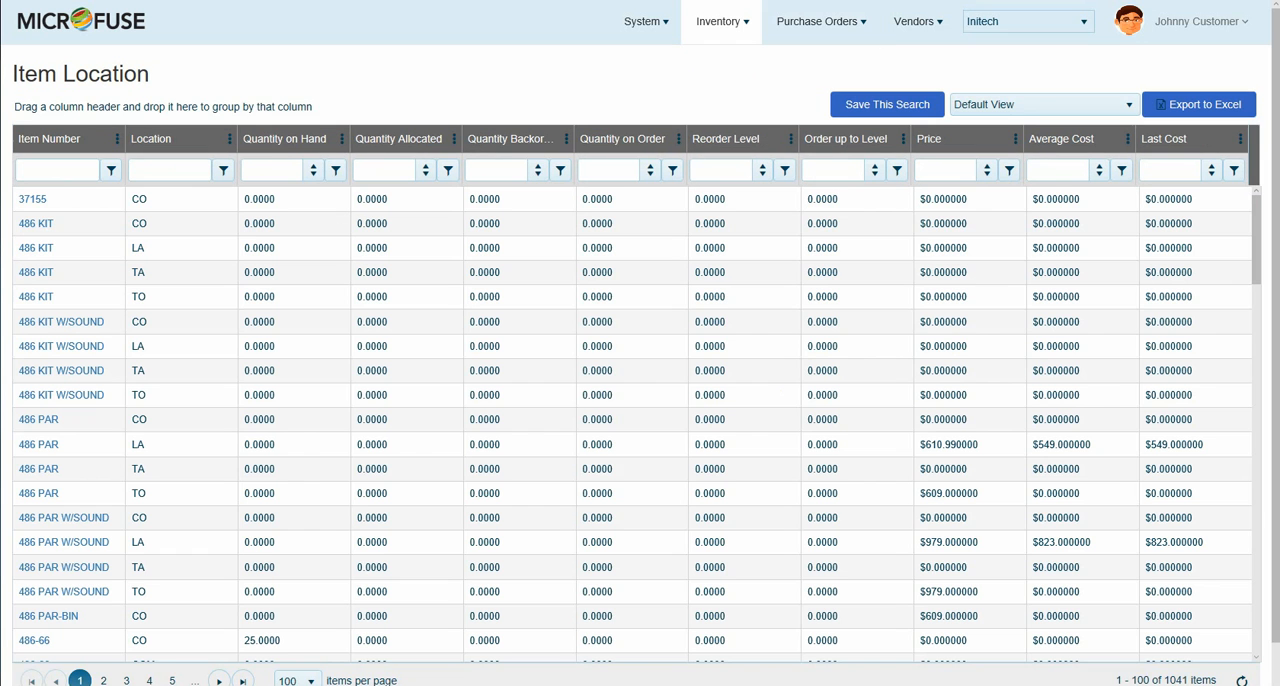
pyautogui.click(259, 167)
pyautogui.write('0')
pyautogui.click(333, 170)
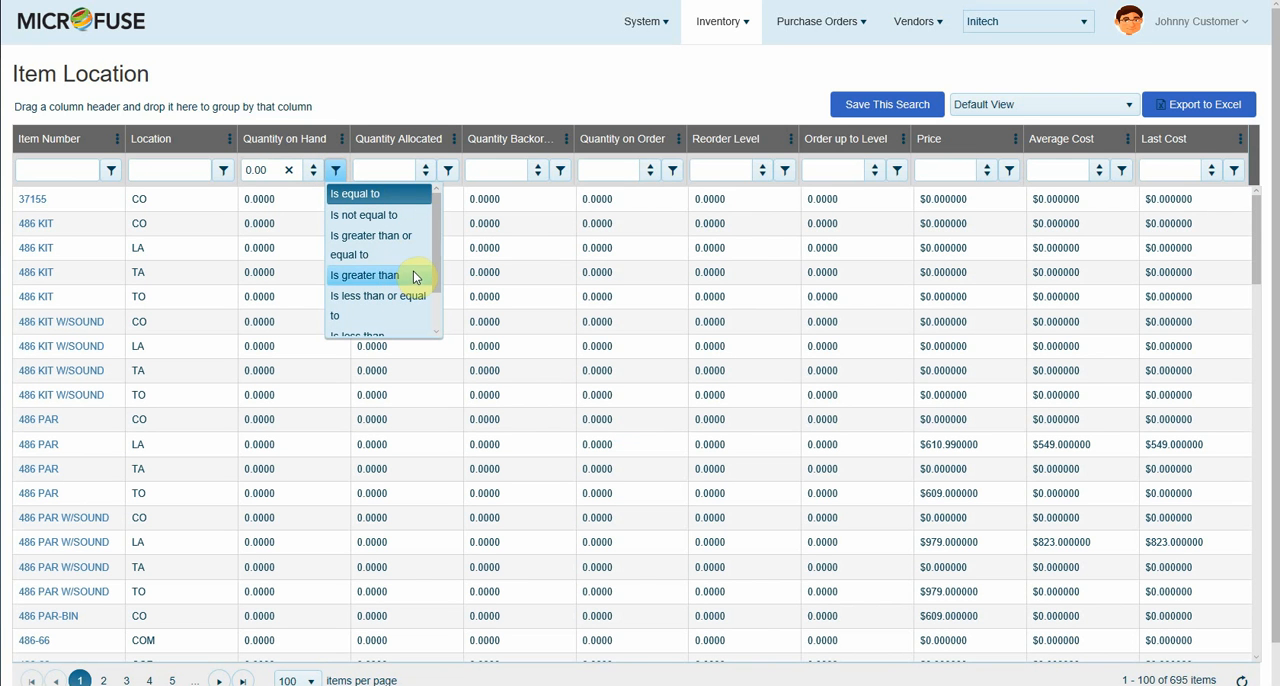
pyautogui.scroll(-2, 400, 265)
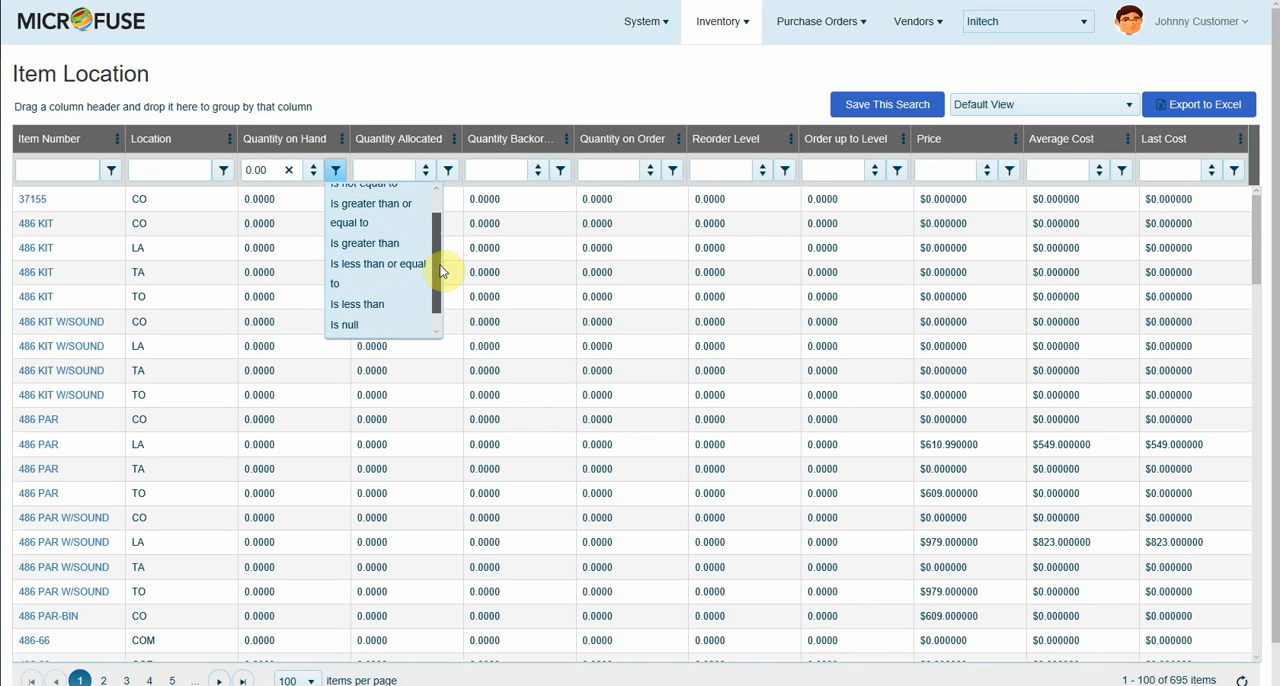
pyautogui.click(380, 287)
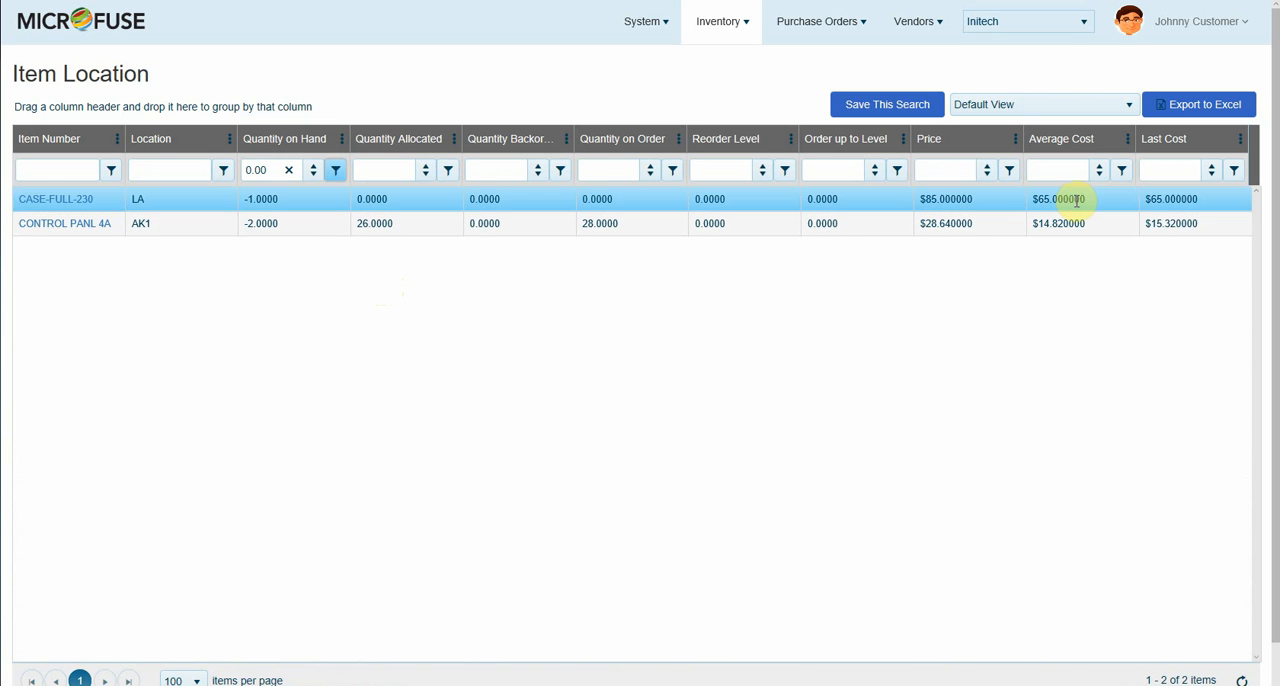
# Step: In the column visibility settings, hide Average Cost and Last Cost and show Standard Cost
pyautogui.click(1240, 146)
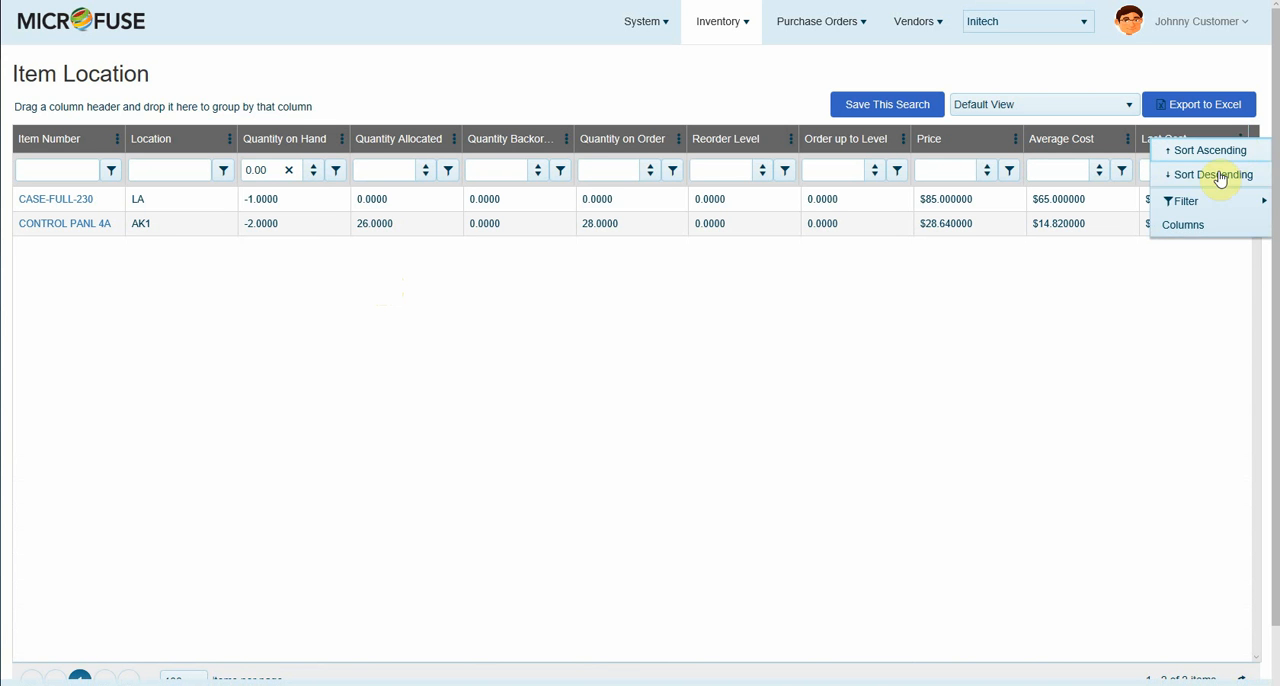
pyautogui.click(1181, 225)
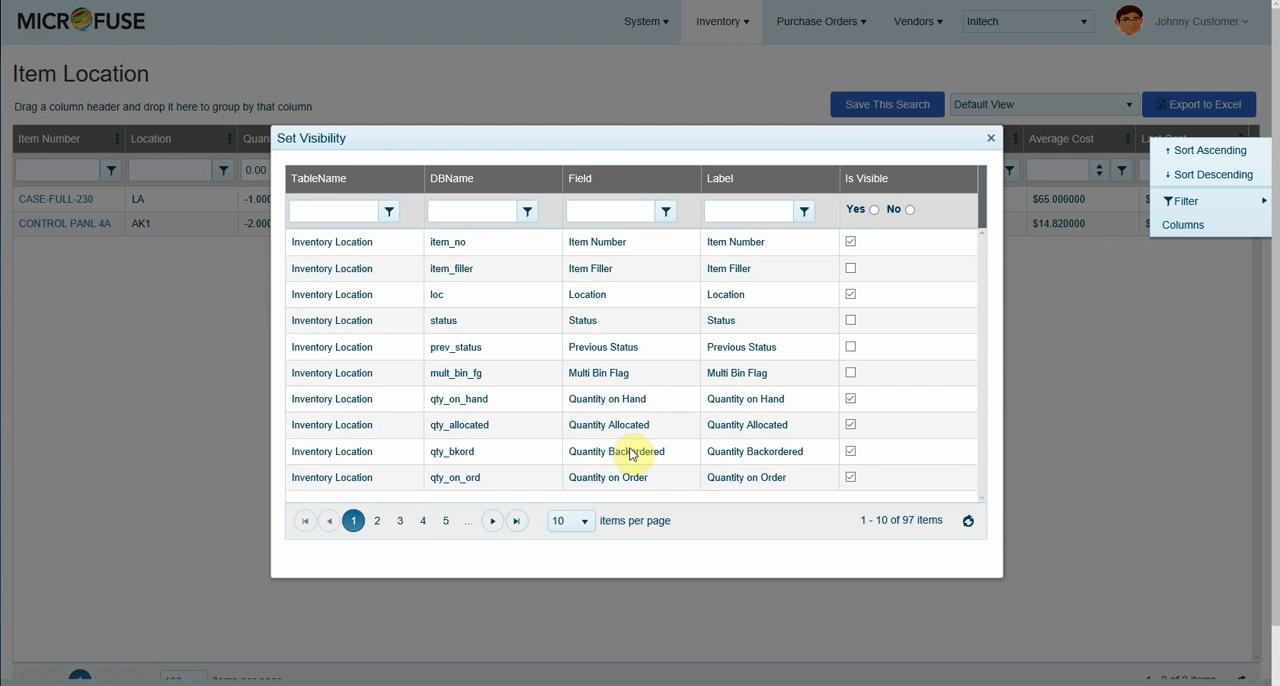
pyautogui.click(380, 522)
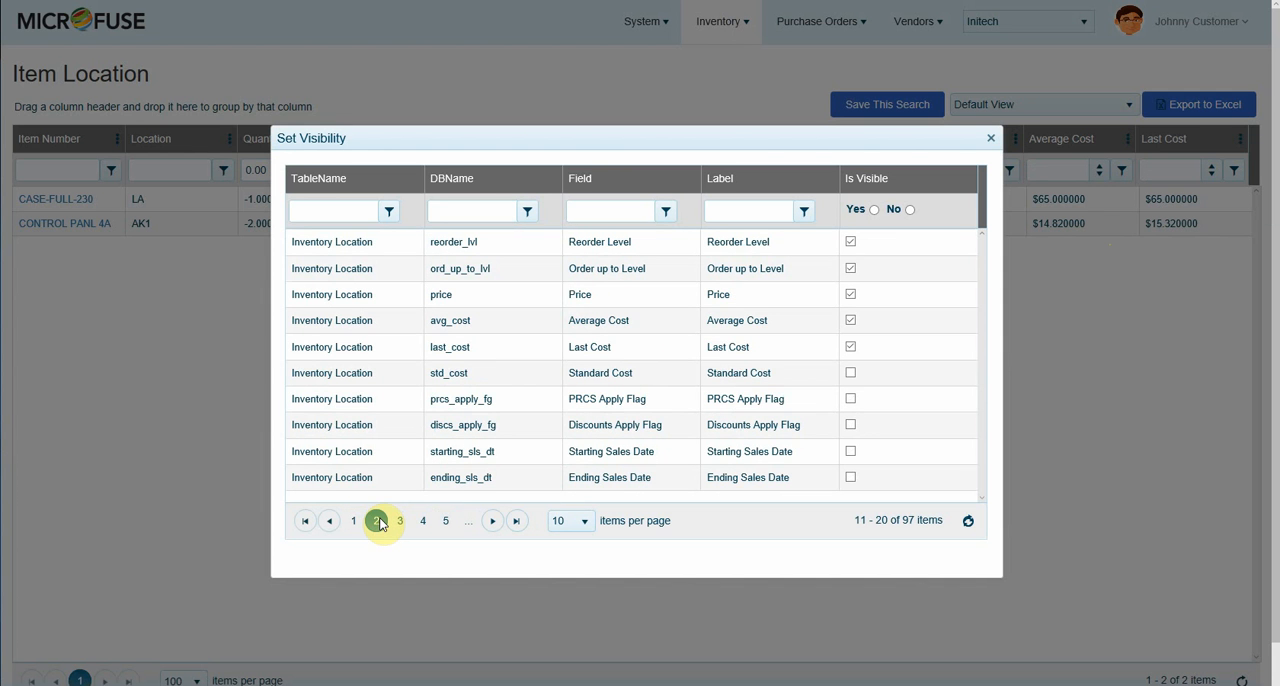
pyautogui.click(827, 356)
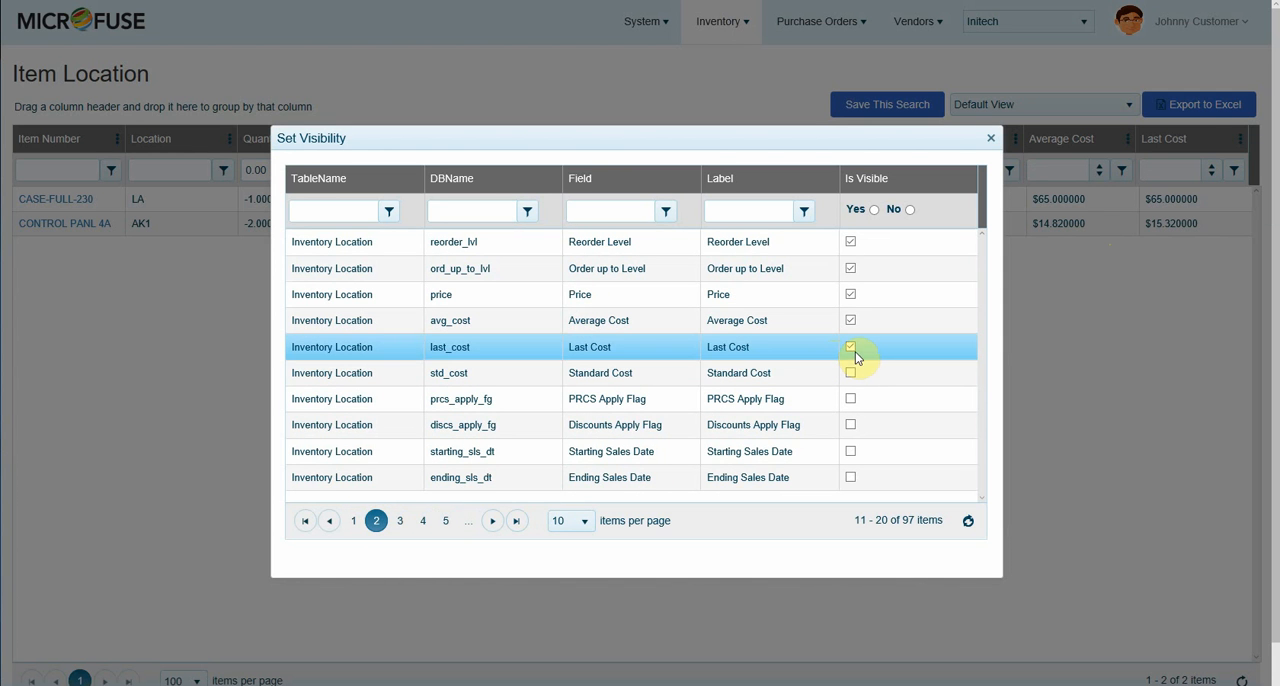
pyautogui.click(850, 320)
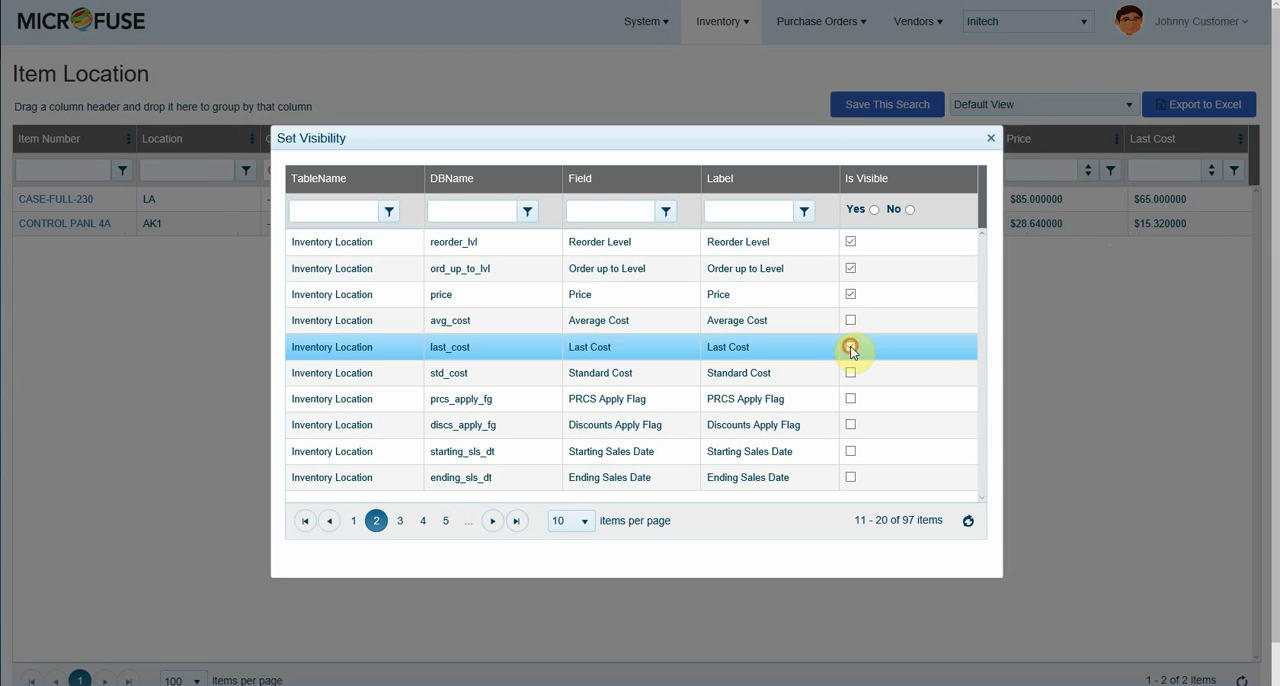
pyautogui.click(850, 348)
pyautogui.click(851, 373)
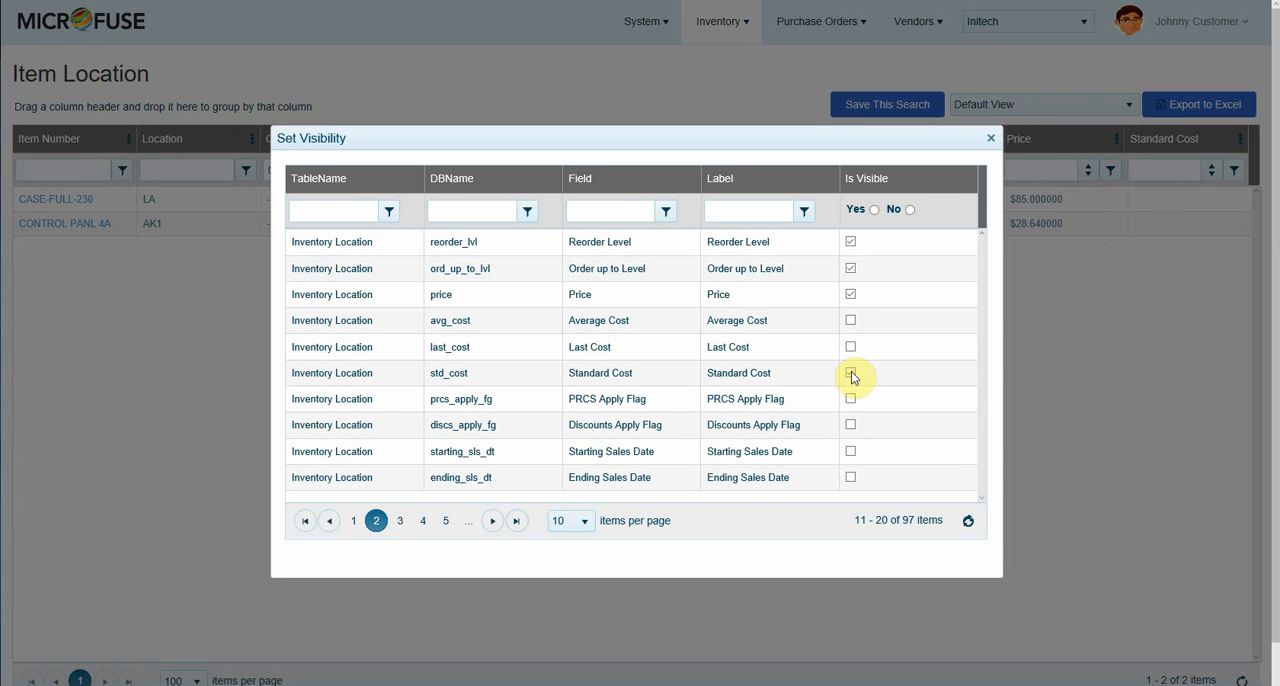
# Step: Hide the Order up to Level and Reorder Level columns in the item location listing
pyautogui.click(851, 295)
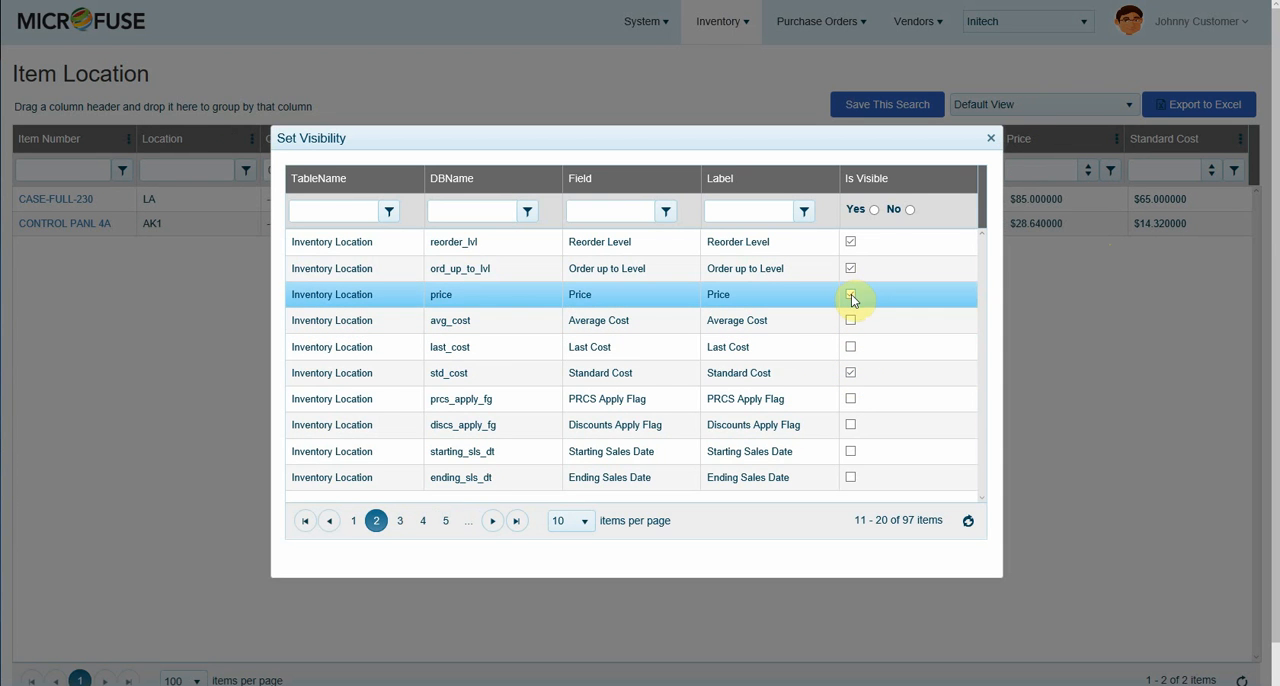
pyautogui.click(850, 269)
pyautogui.click(850, 242)
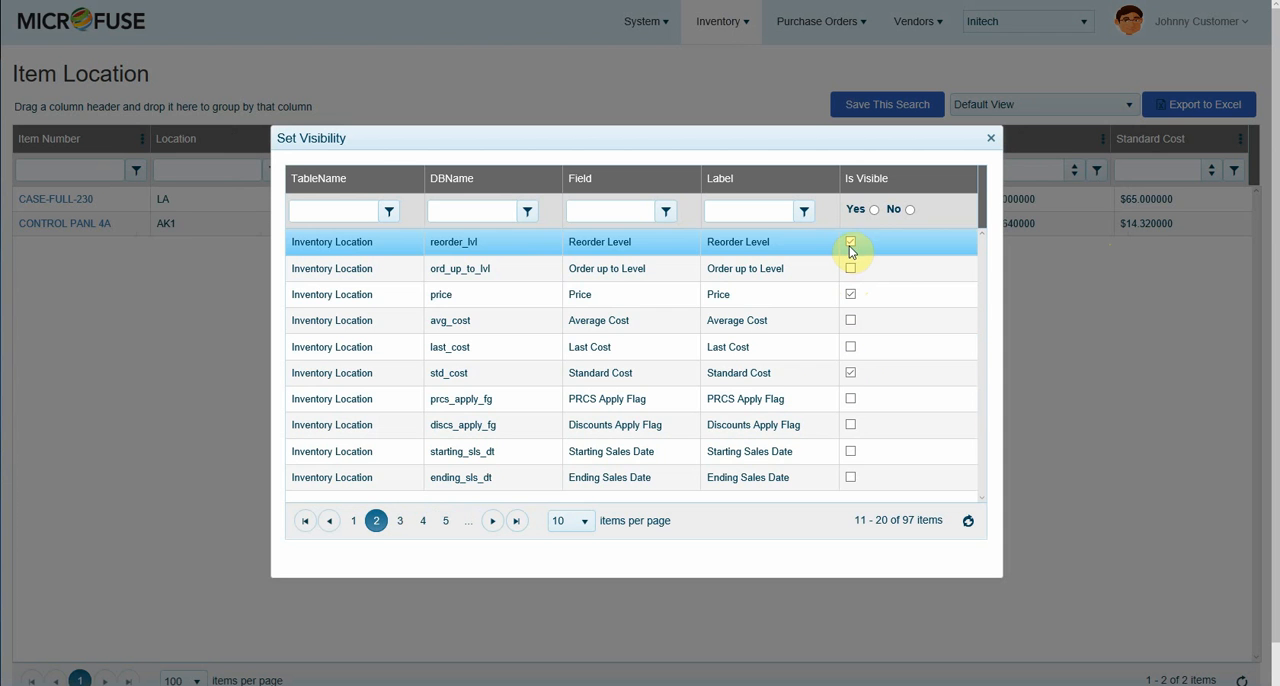
# Step: Look through further pages of available item location columns and close the visibility settings
pyautogui.click(397, 520)
pyautogui.click(428, 520)
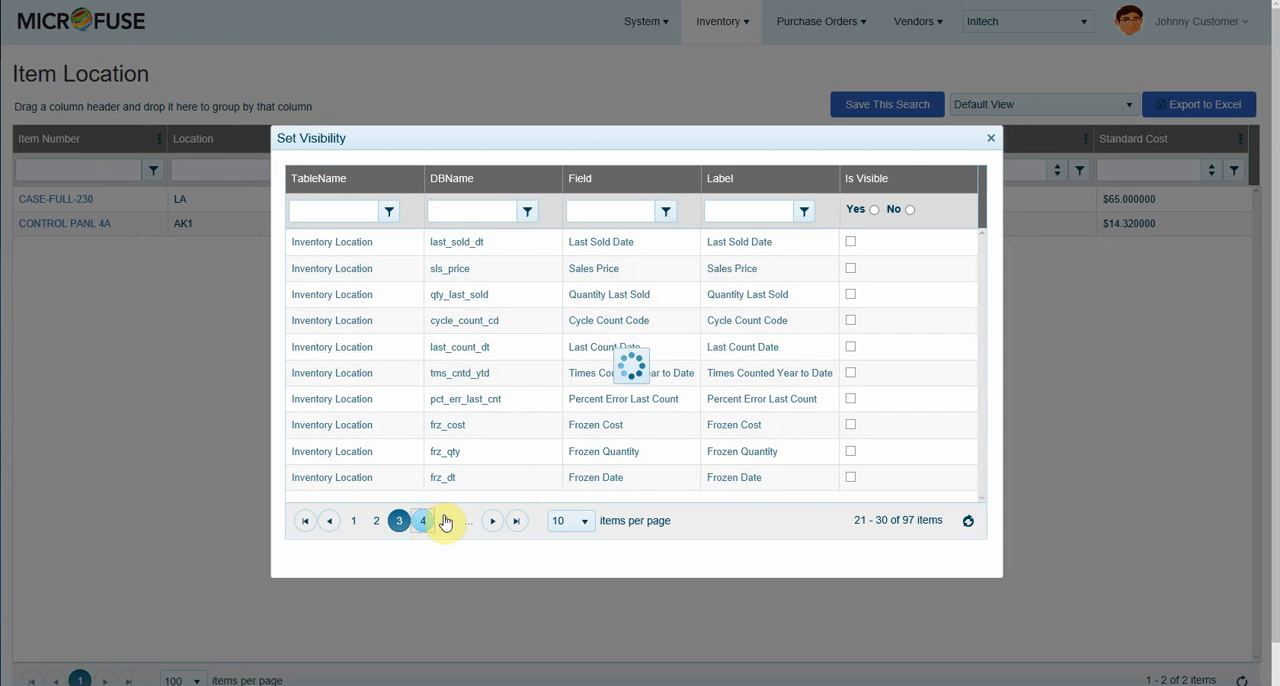
pyautogui.click(993, 141)
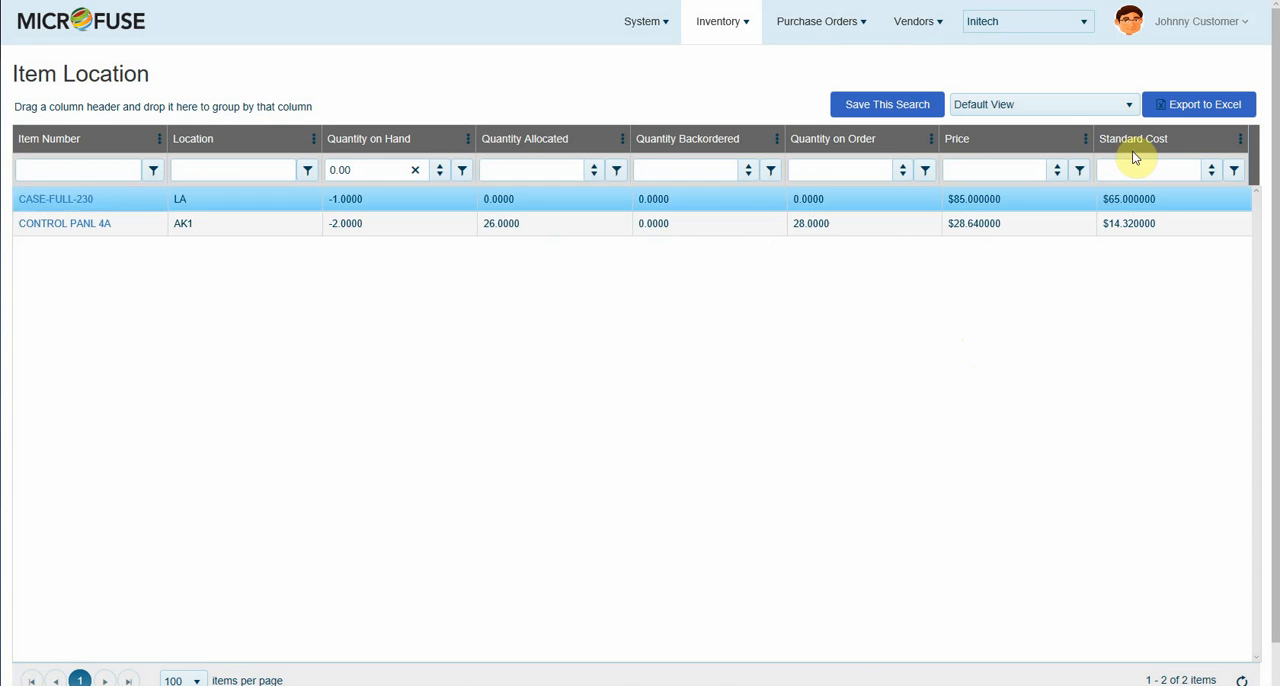
# Step: Sort the item location listing by Standard Cost in descending order and move that column directly before Price
pyautogui.click(1140, 143)
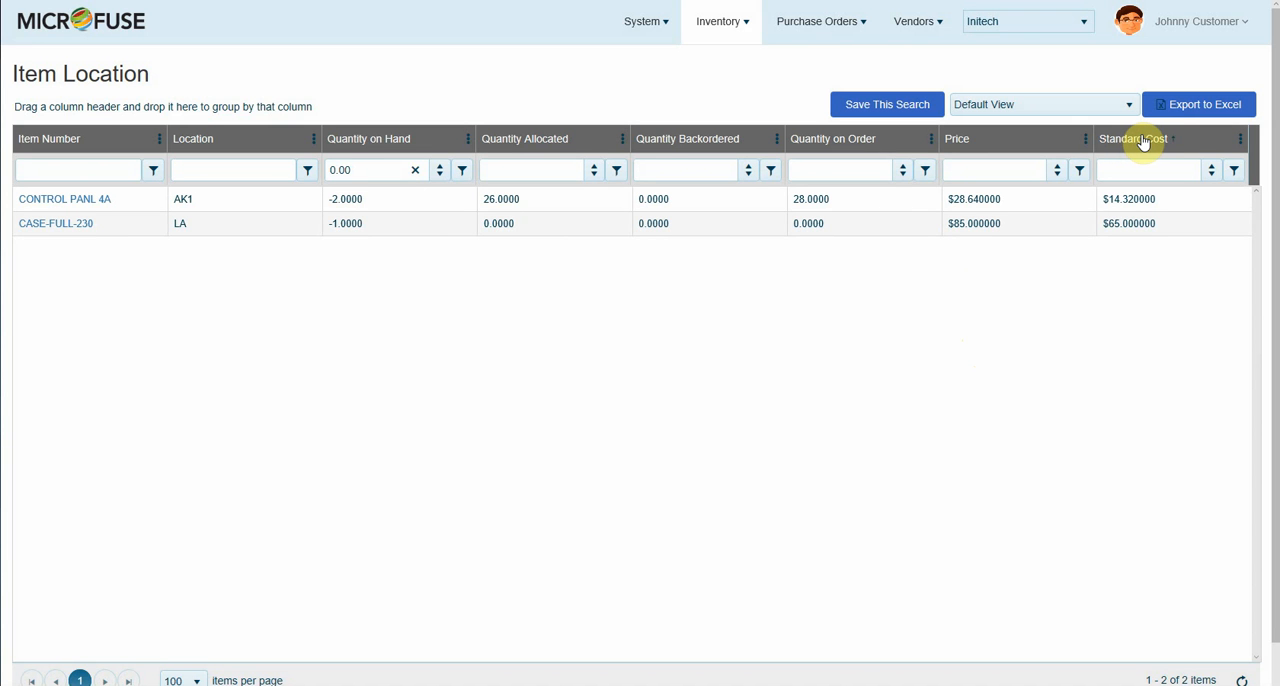
pyautogui.click(1143, 142)
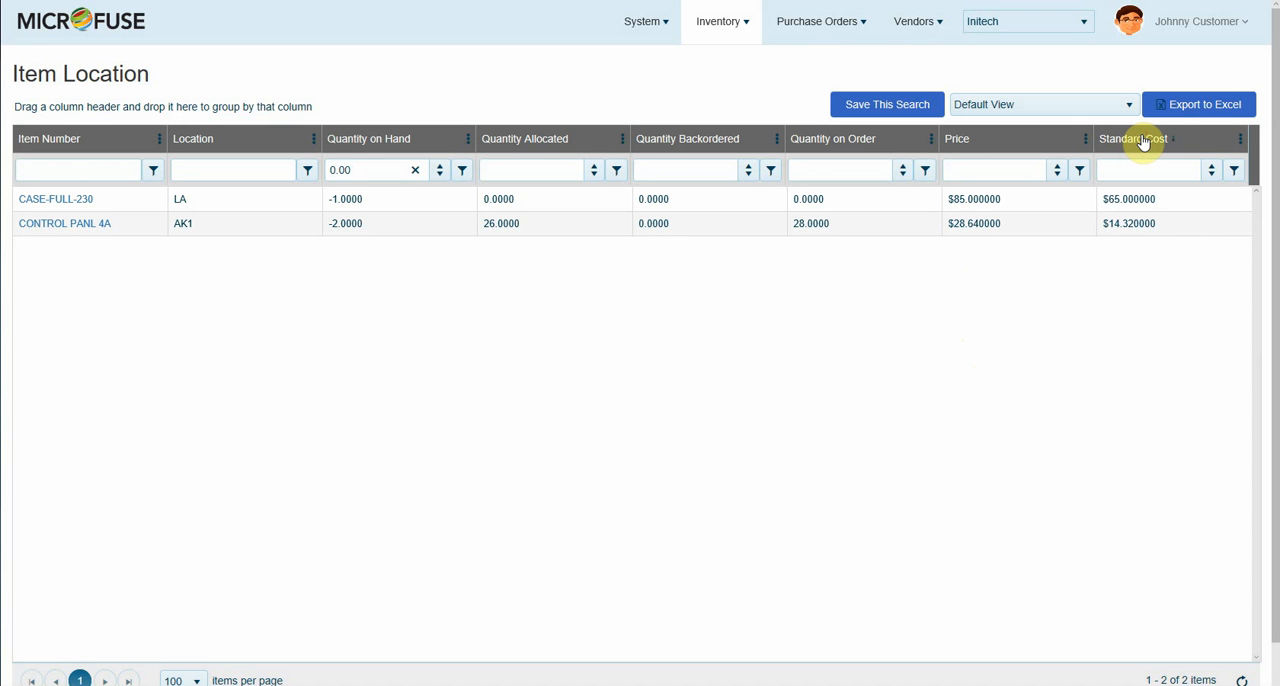
pyautogui.moveTo(1151, 143); pyautogui.dragTo(946, 143)
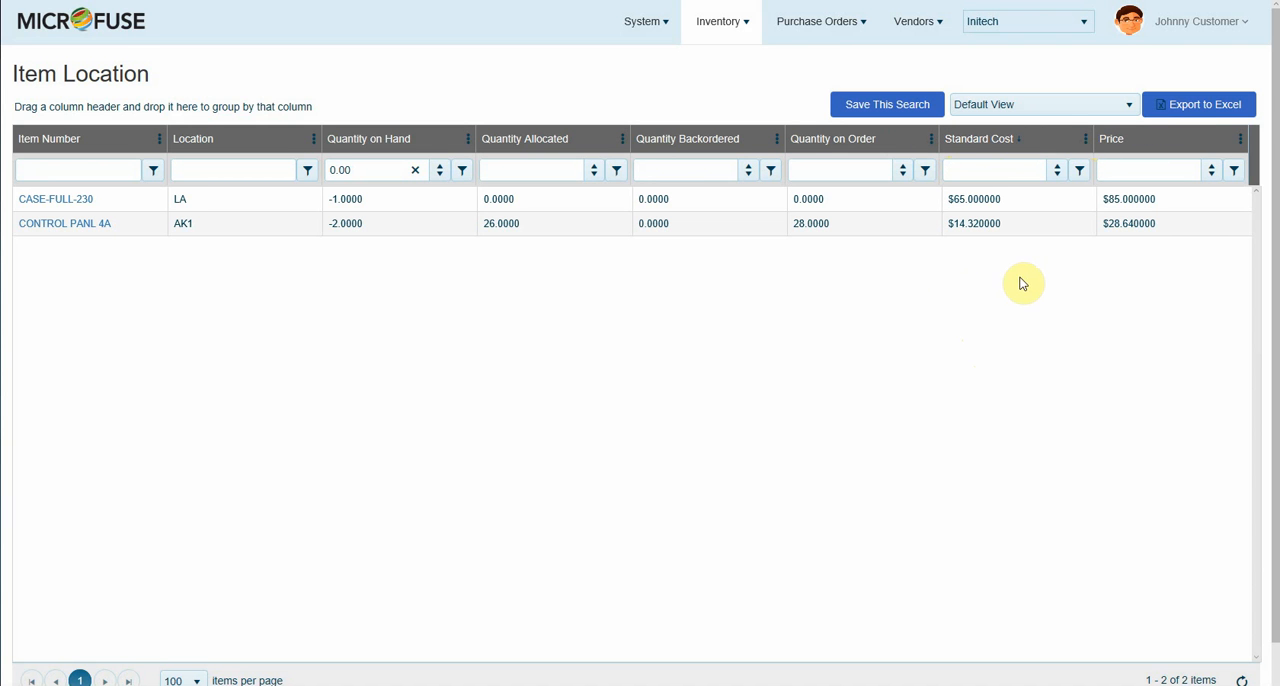
pyautogui.click(350, 199)
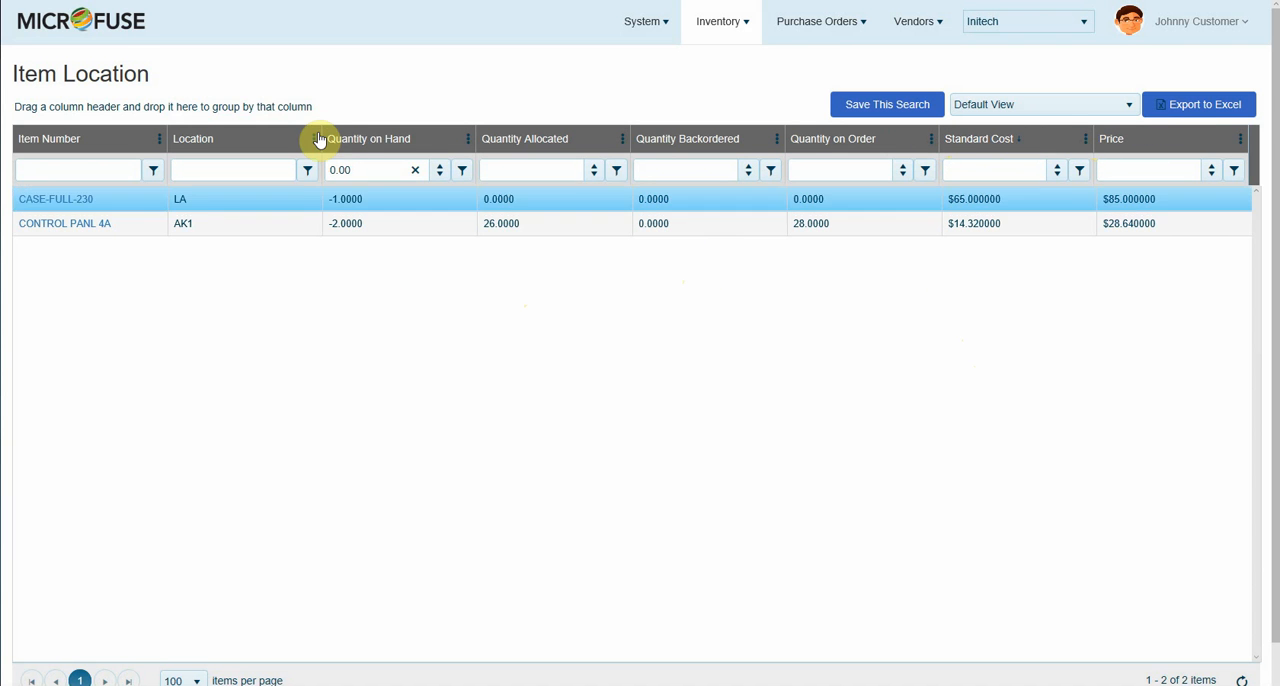
# Step: Save the current item location search as a new view named "Negative on Hand"
pyautogui.click(893, 105)
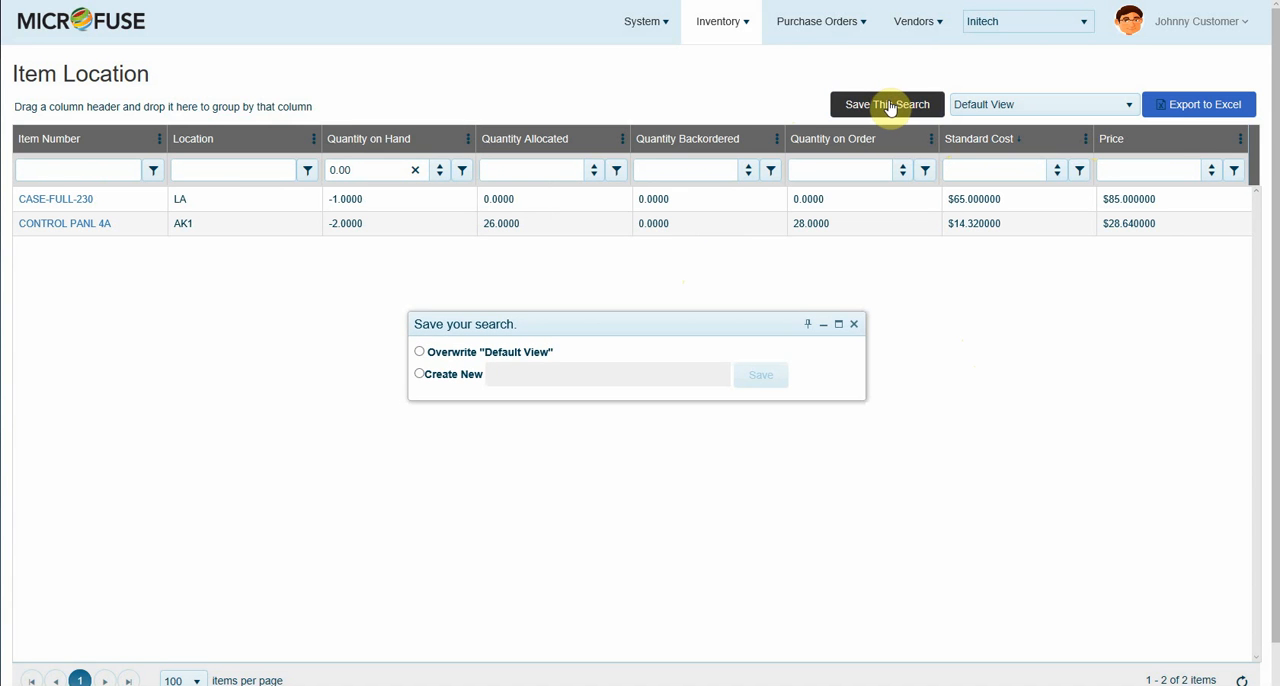
pyautogui.click(419, 375)
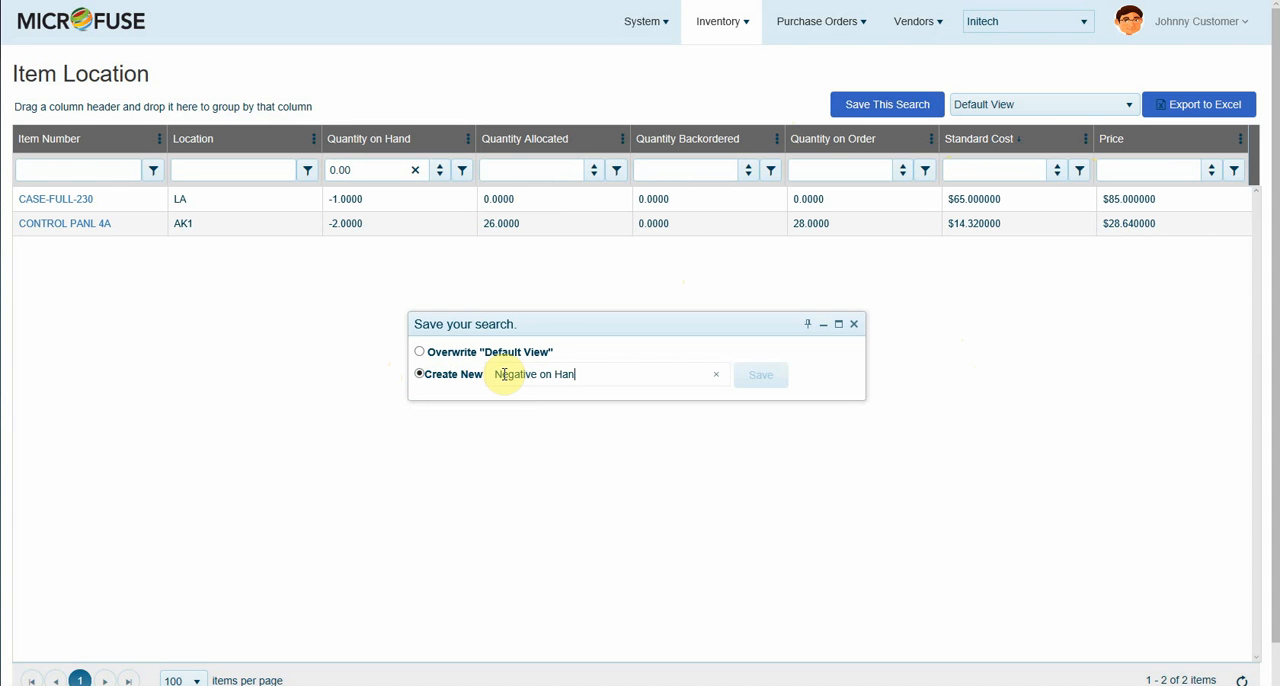
pyautogui.click(759, 374)
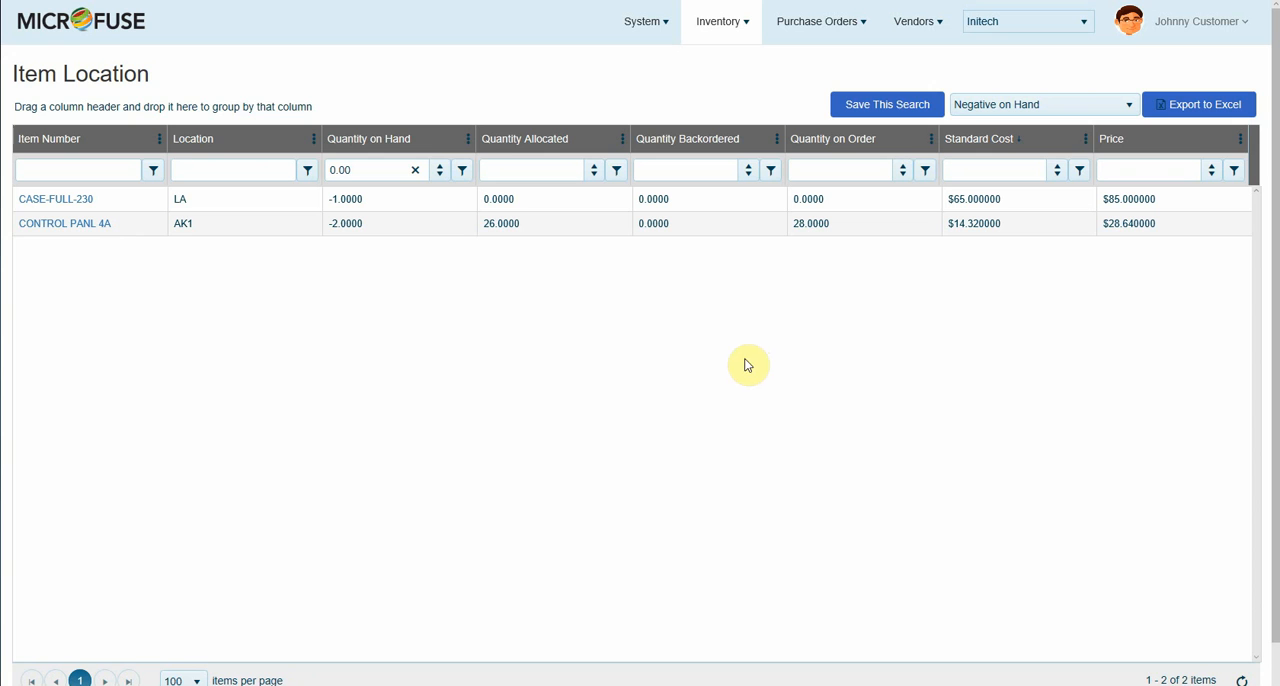
# Step: Unlock the Hub page for editing and create a public hub group named "test" in its configuration
pyautogui.click(88, 32)
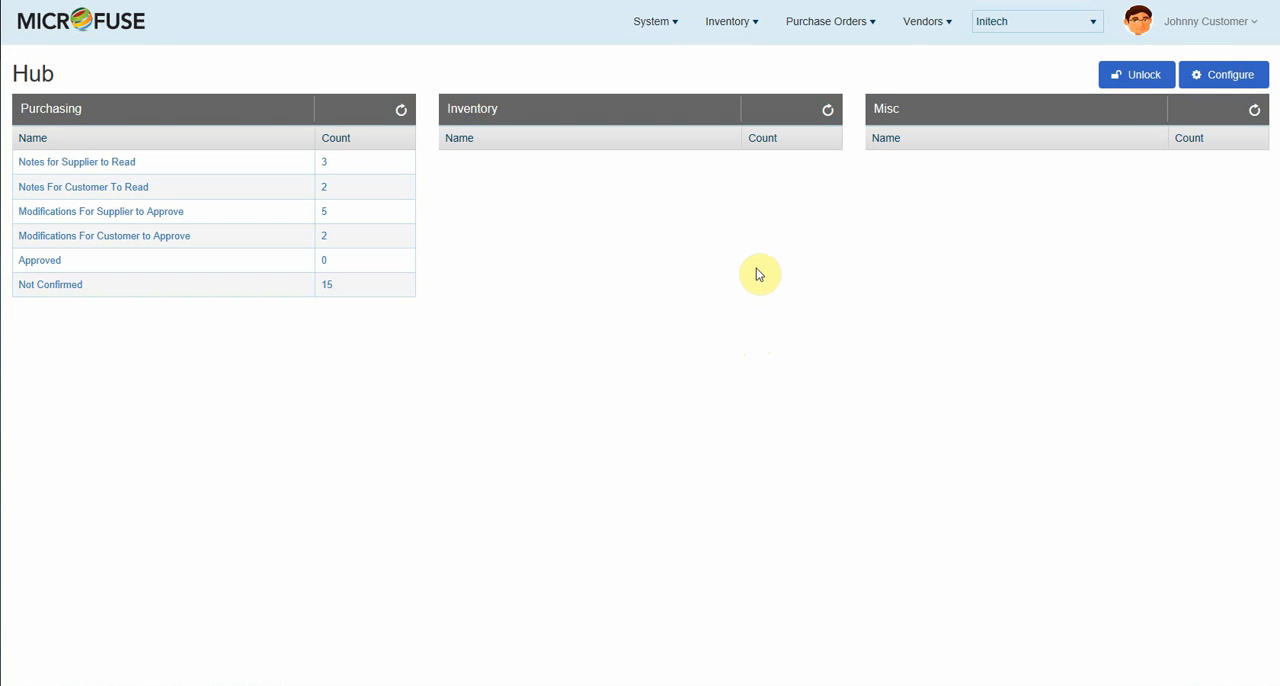
pyautogui.click(1143, 77)
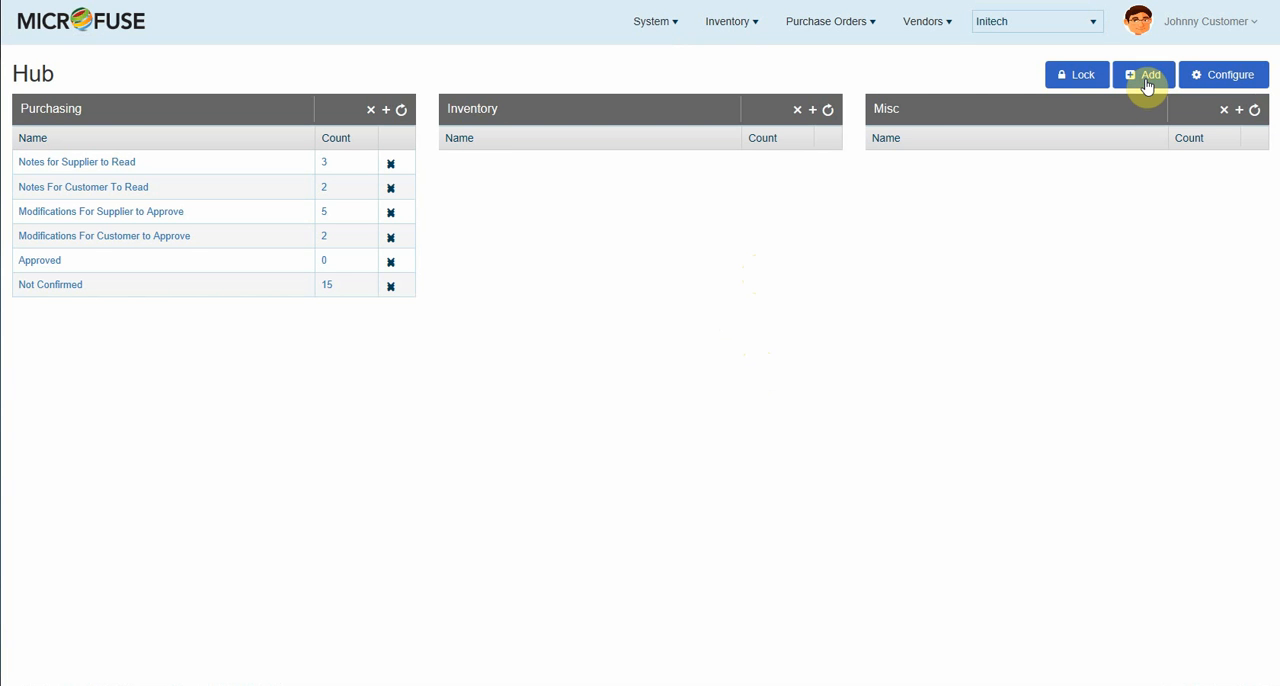
pyautogui.click(1226, 82)
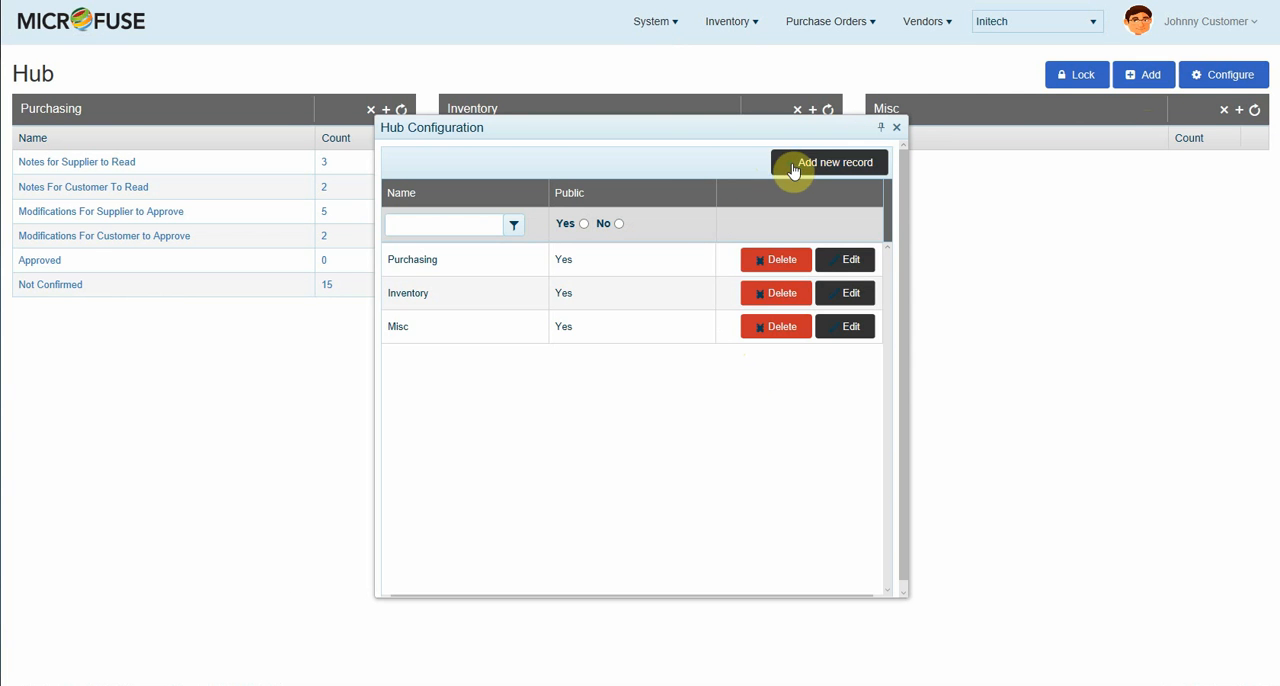
pyautogui.click(770, 174)
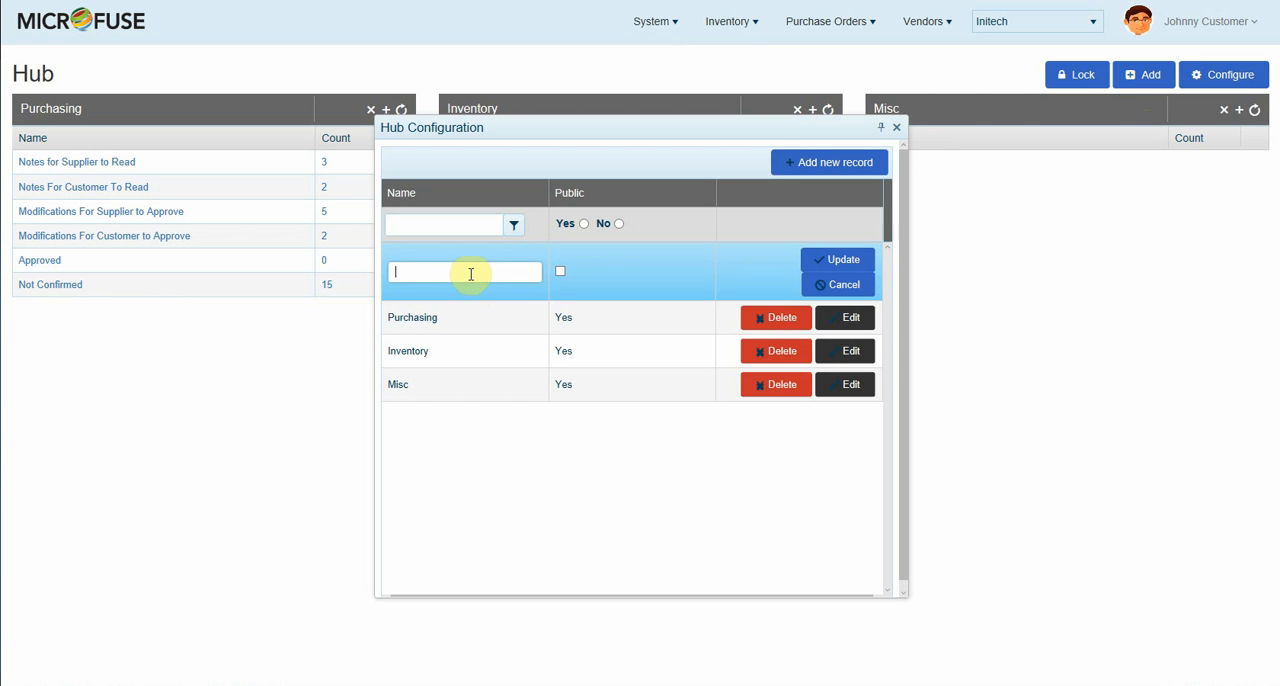
pyautogui.click(473, 272)
pyautogui.write('test')
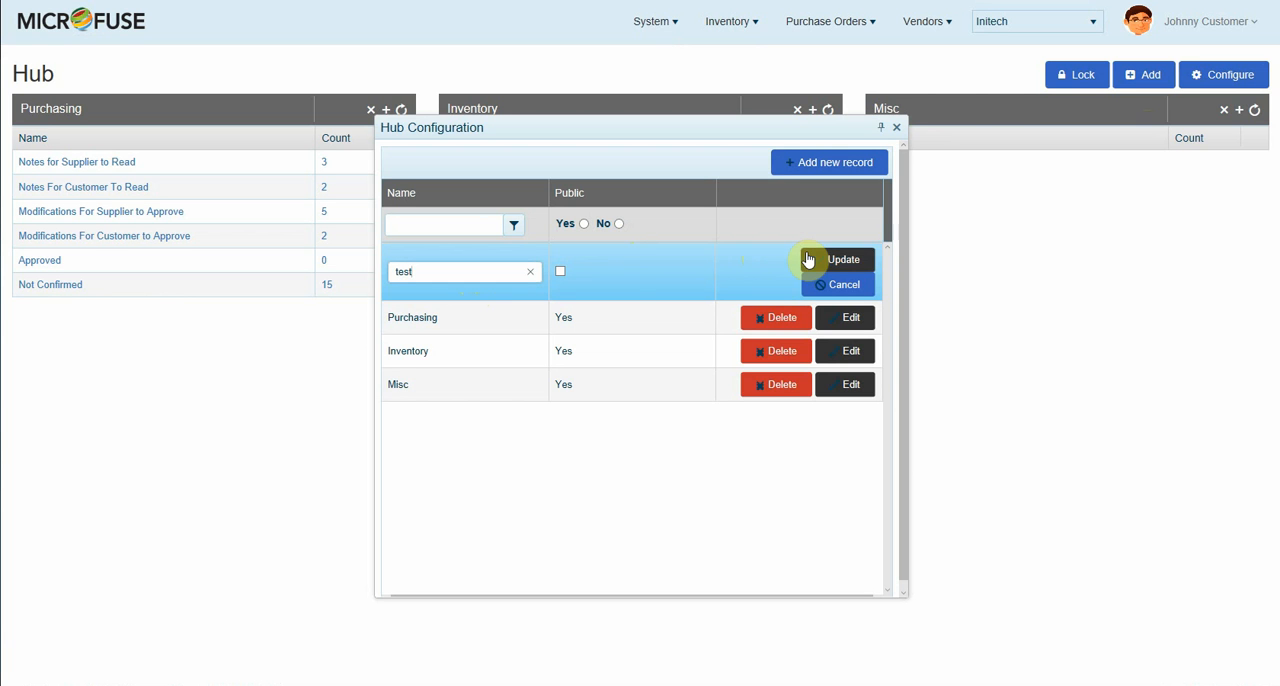
pyautogui.click(560, 274)
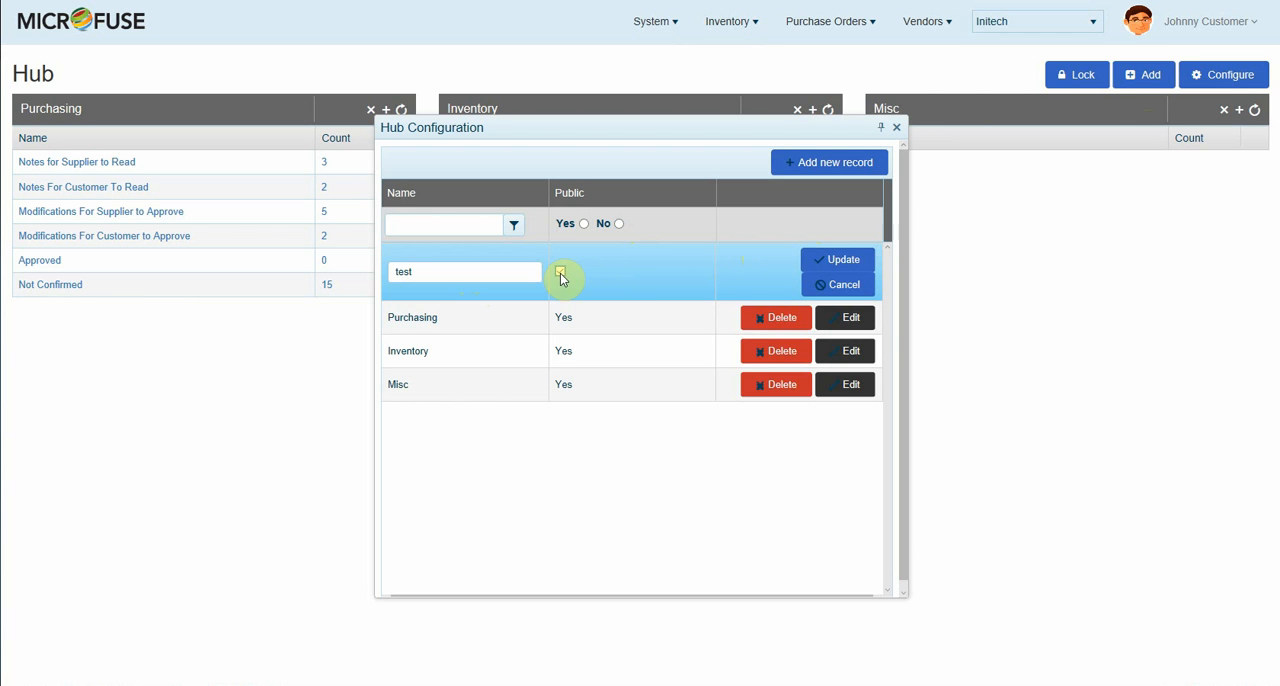
pyautogui.click(822, 262)
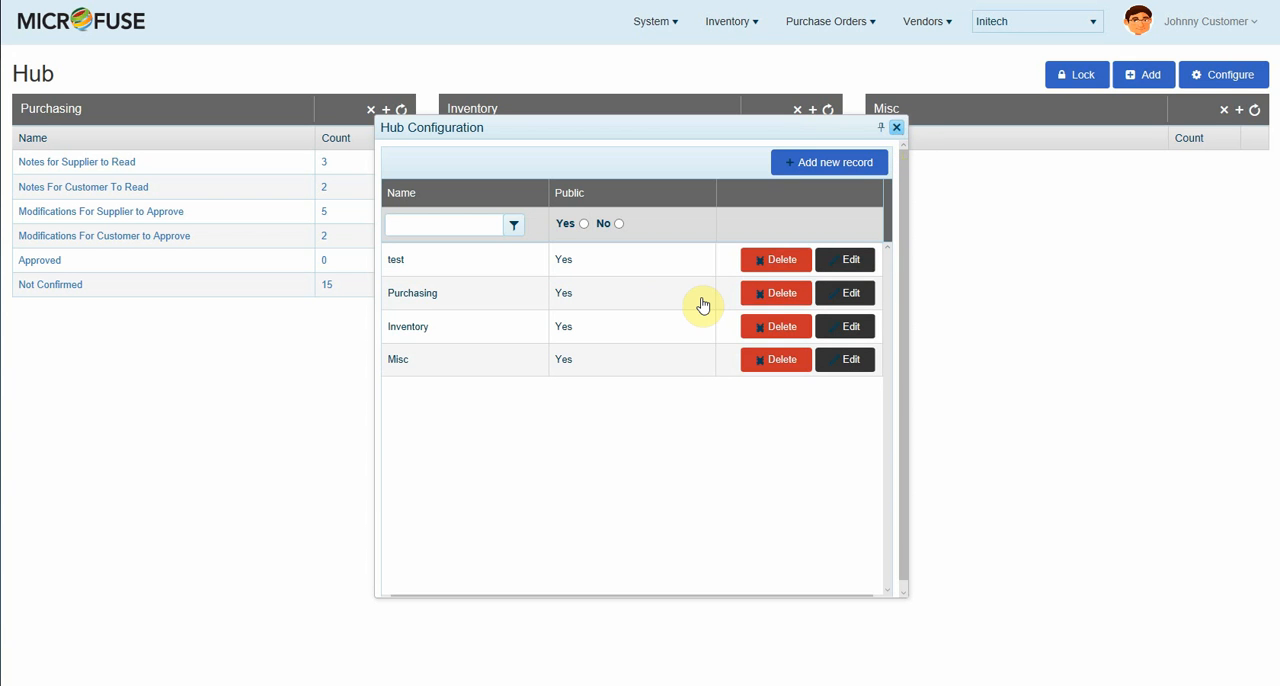
pyautogui.click(896, 127)
# Step: Add the "test" group to the Hub page and close the group selection
pyautogui.click(1135, 75)
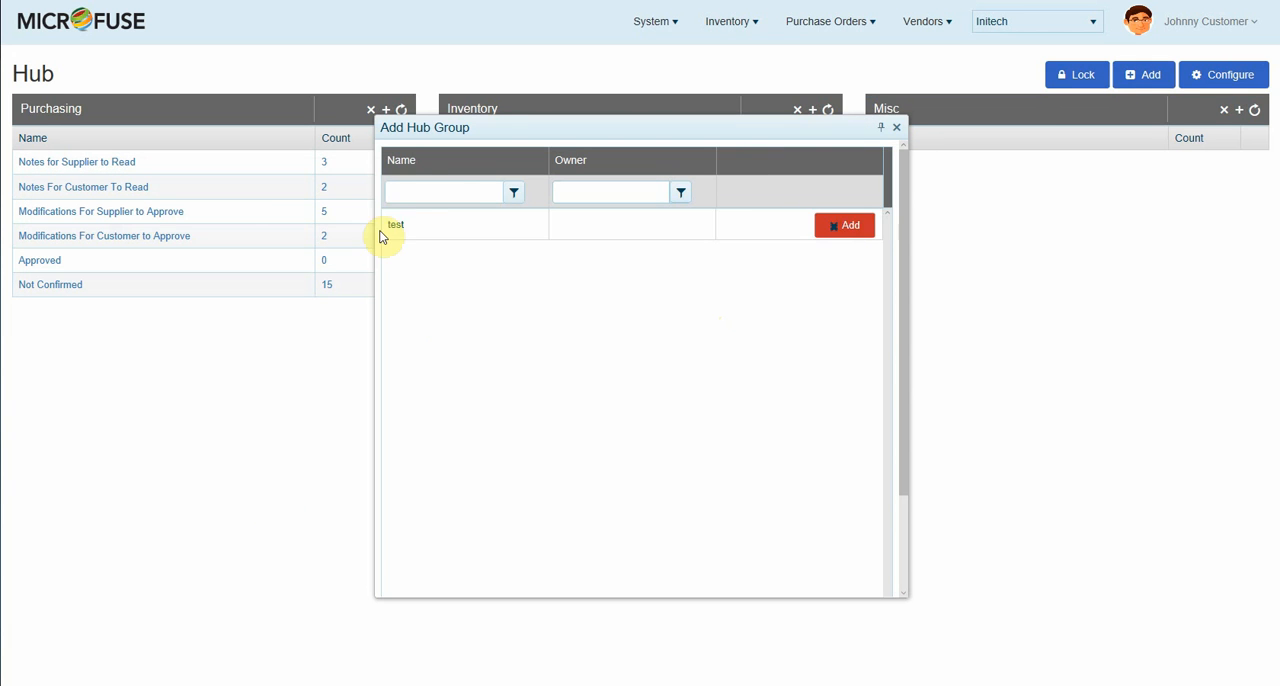
pyautogui.click(851, 227)
pyautogui.click(897, 127)
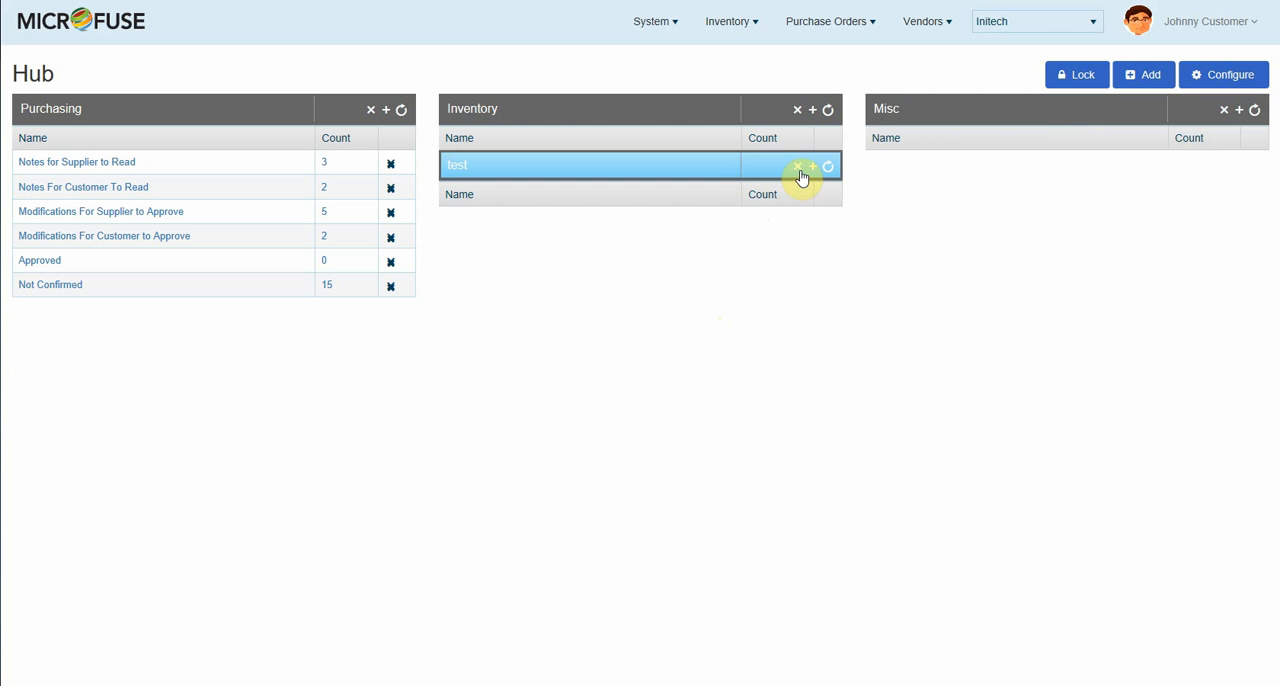
# Step: Add the saved views Negative on Hand, Partially Received and Missing Promise Dates to the "test" hub group
pyautogui.click(813, 167)
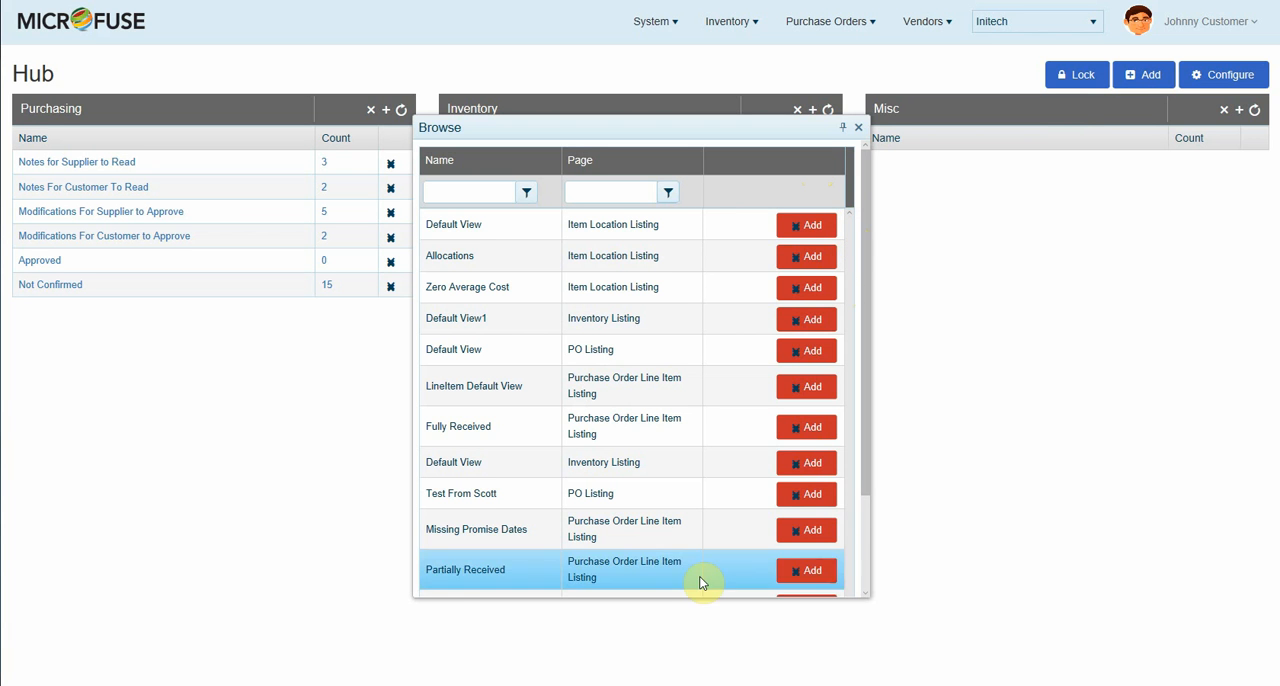
pyautogui.moveTo(865, 502); pyautogui.dragTo(869, 595)
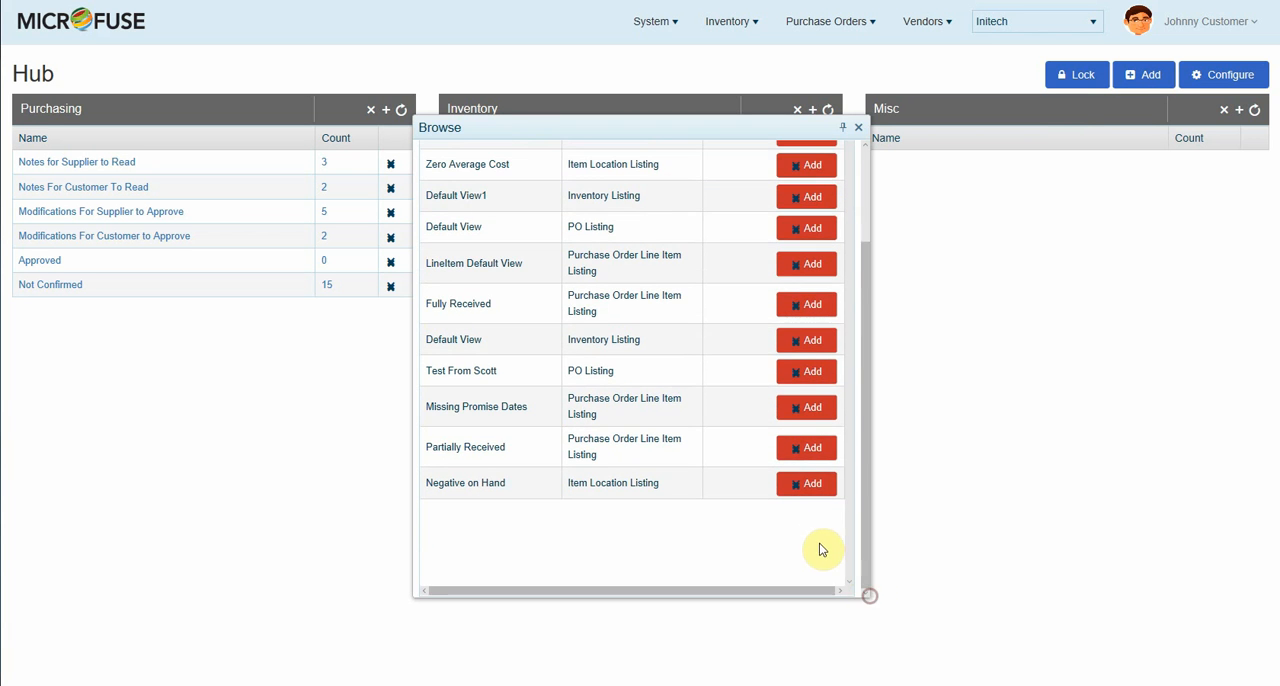
pyautogui.click(807, 484)
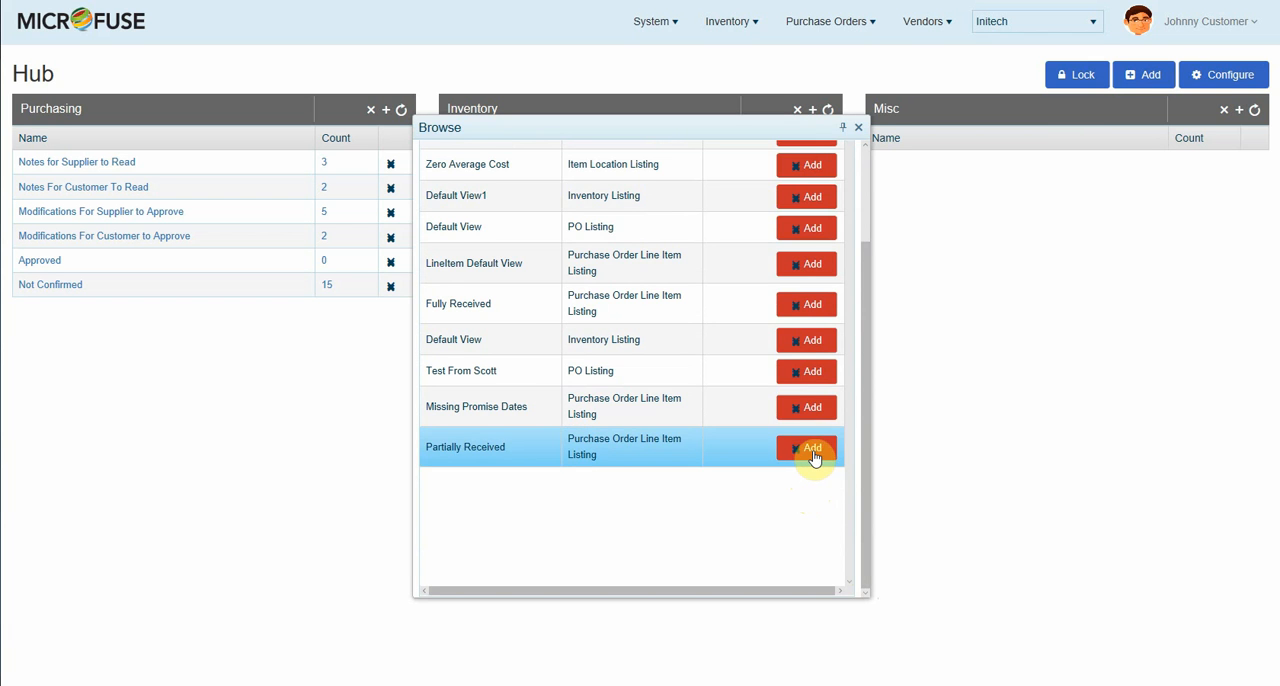
pyautogui.click(812, 452)
pyautogui.click(815, 412)
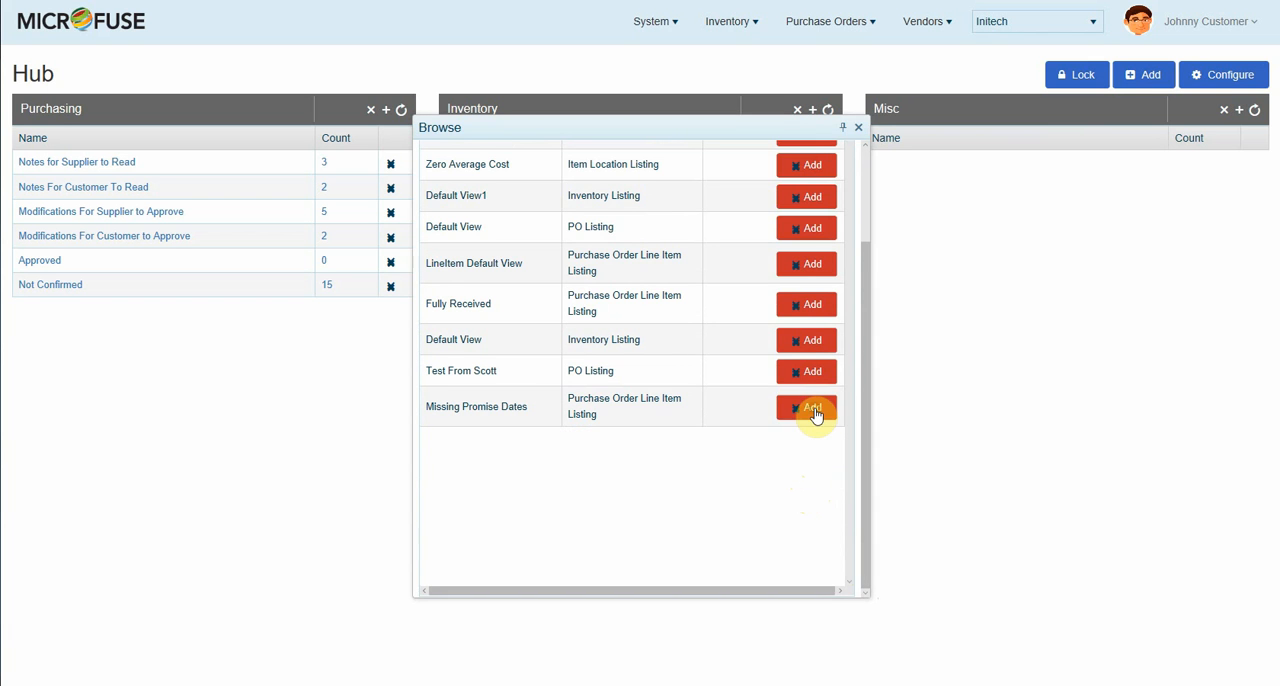
pyautogui.click(859, 130)
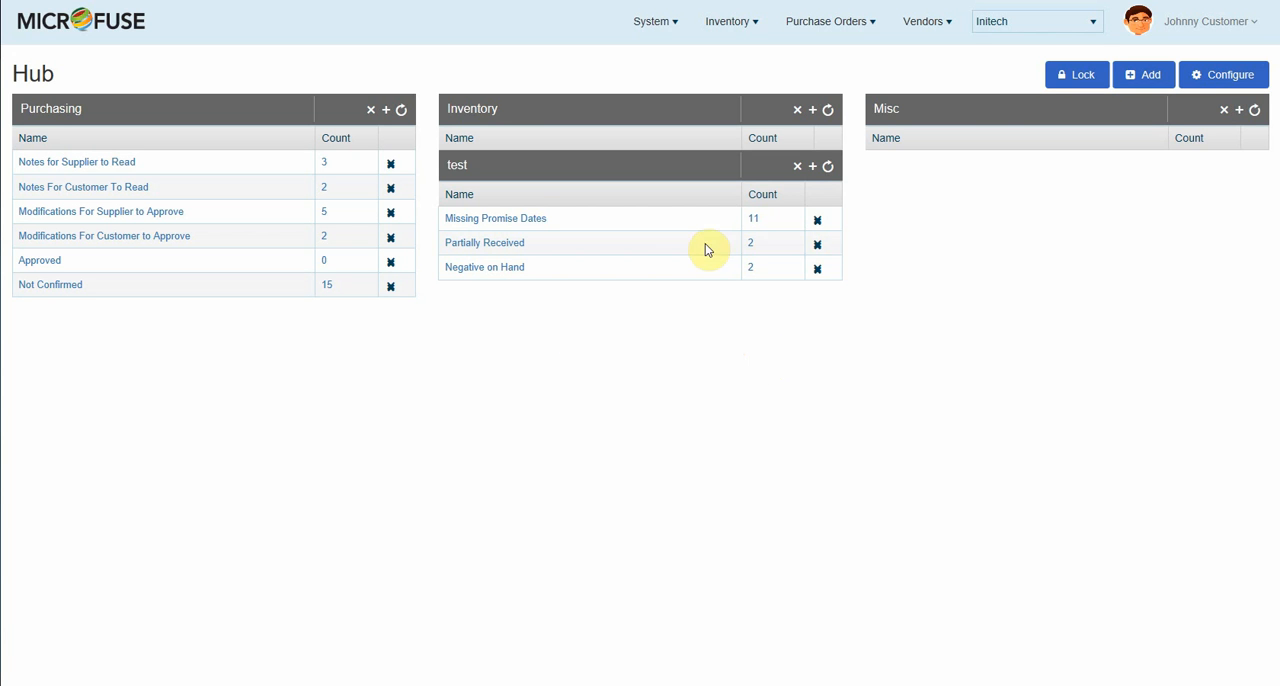
# Step: Review the Missing Promise Dates, Partially Received and Negative on Hand listings from the "test" group, returning to the Hub between them
pyautogui.click(737, 222)
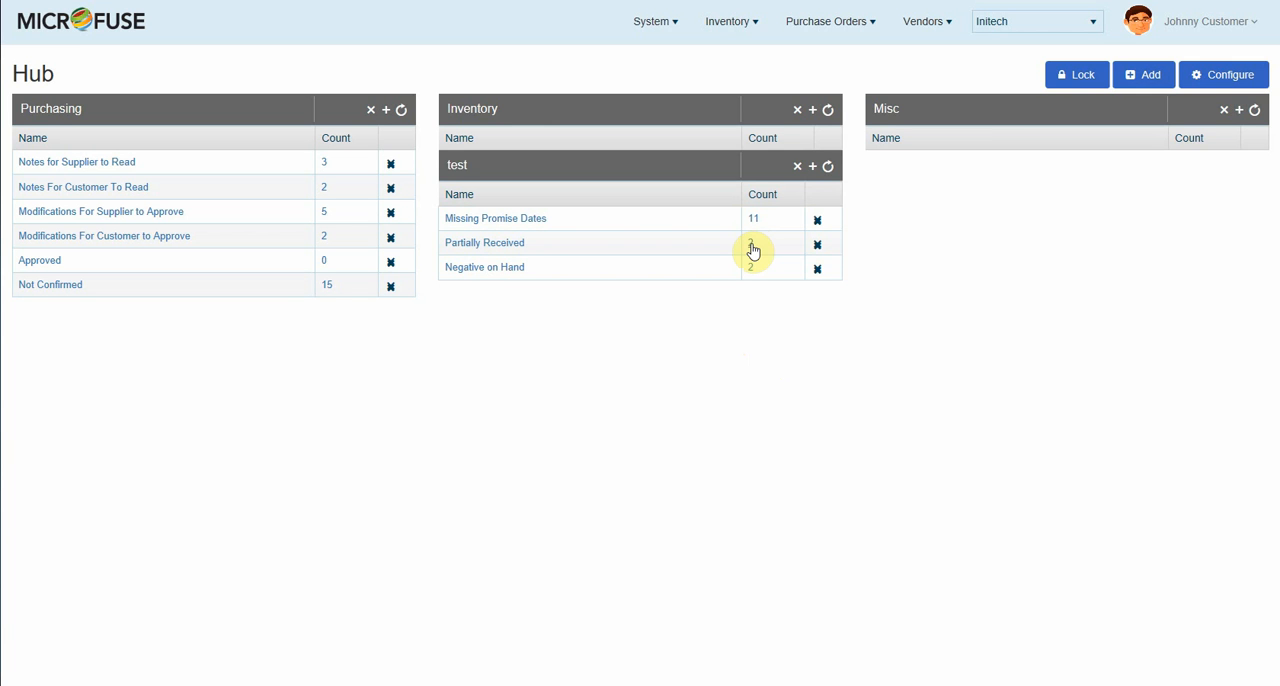
pyautogui.click(752, 275)
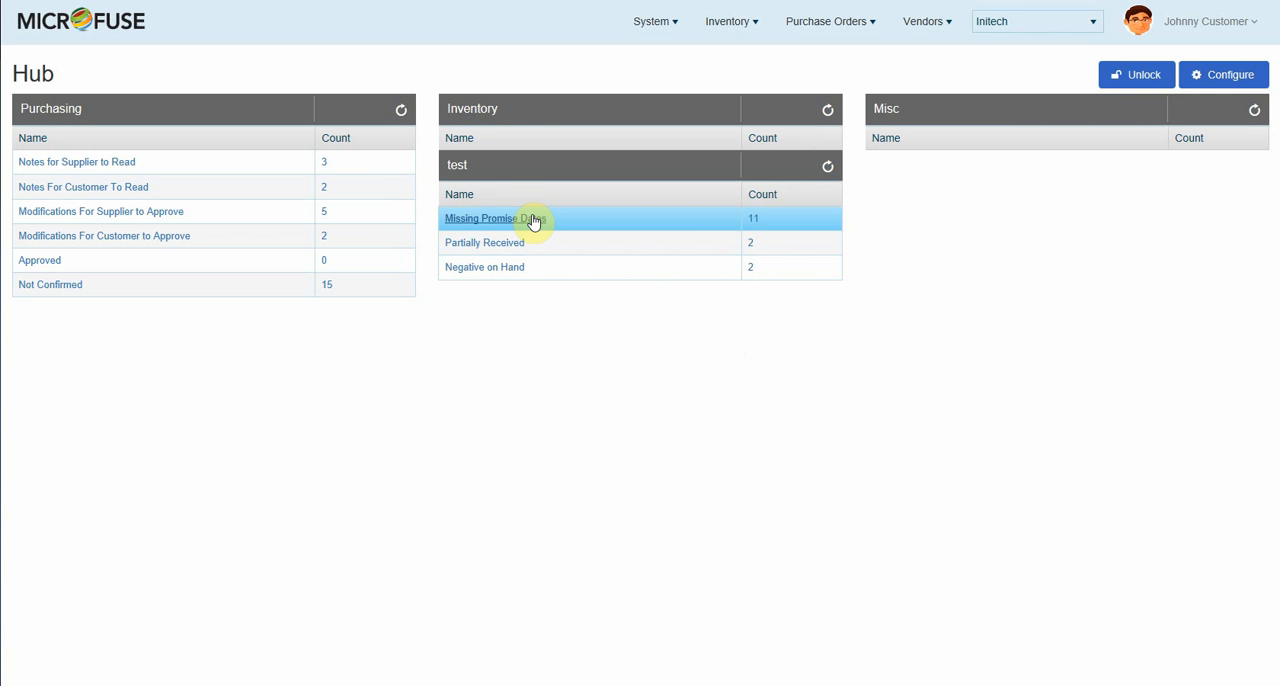
pyautogui.click(533, 220)
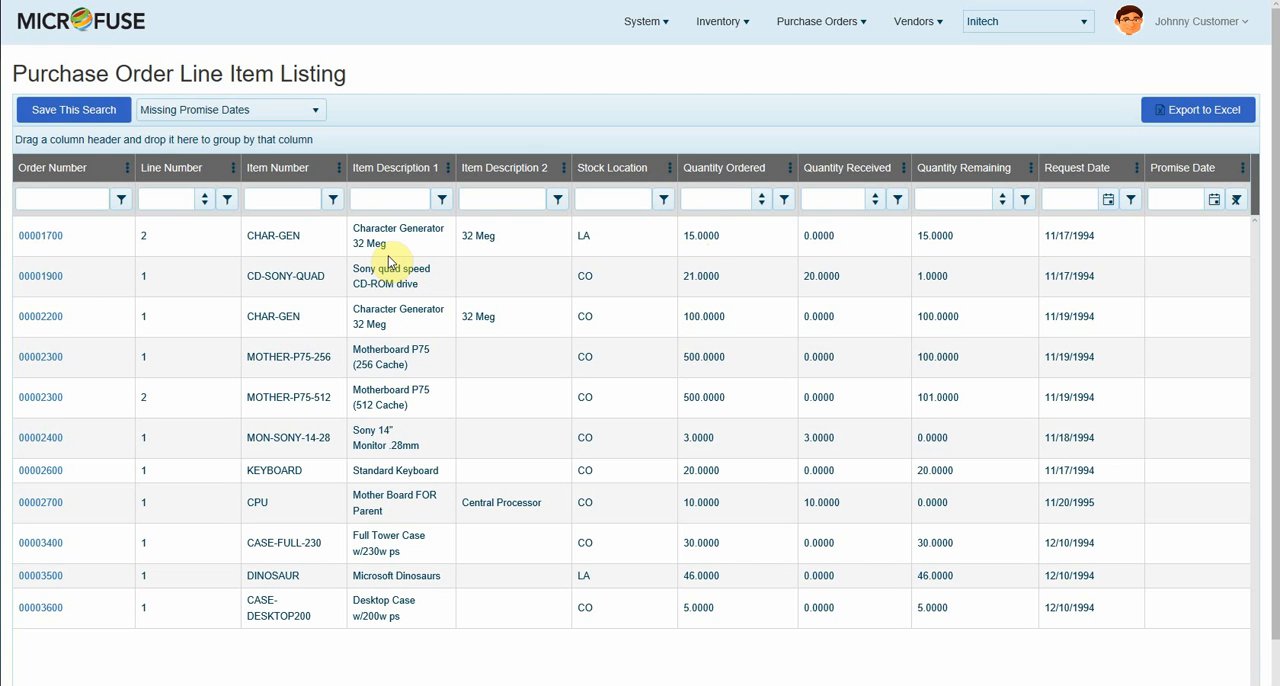
pyautogui.click(72, 14)
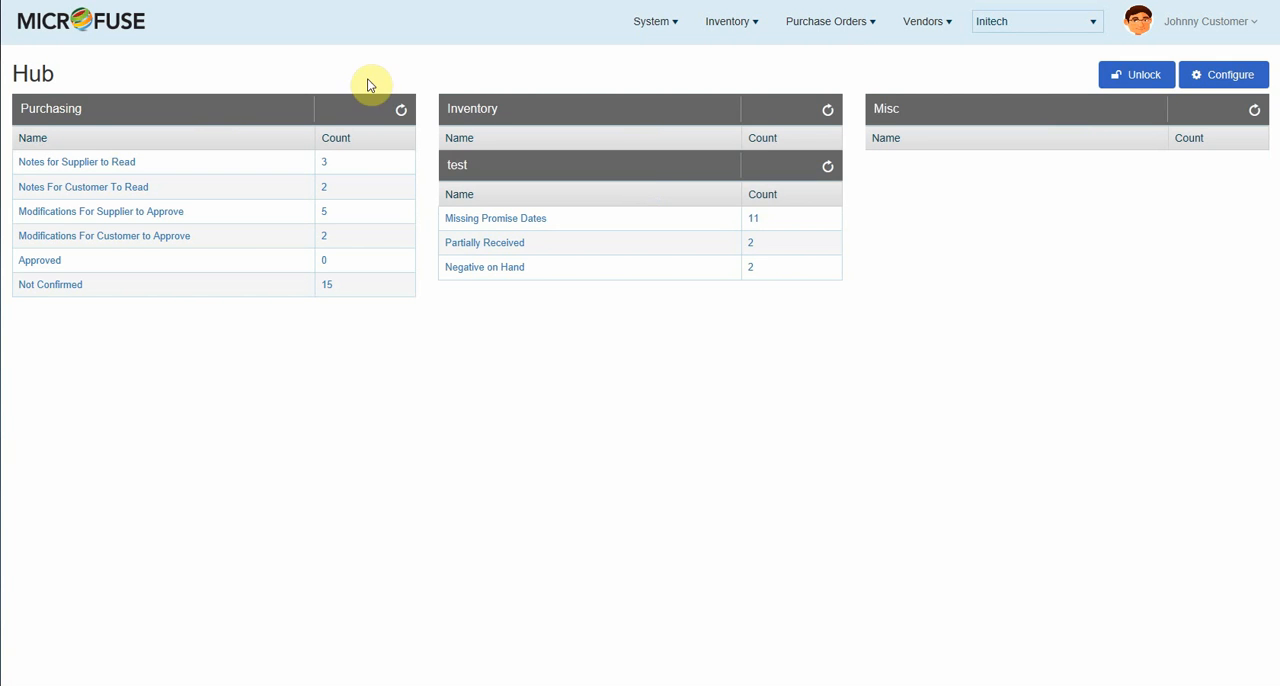
pyautogui.click(751, 249)
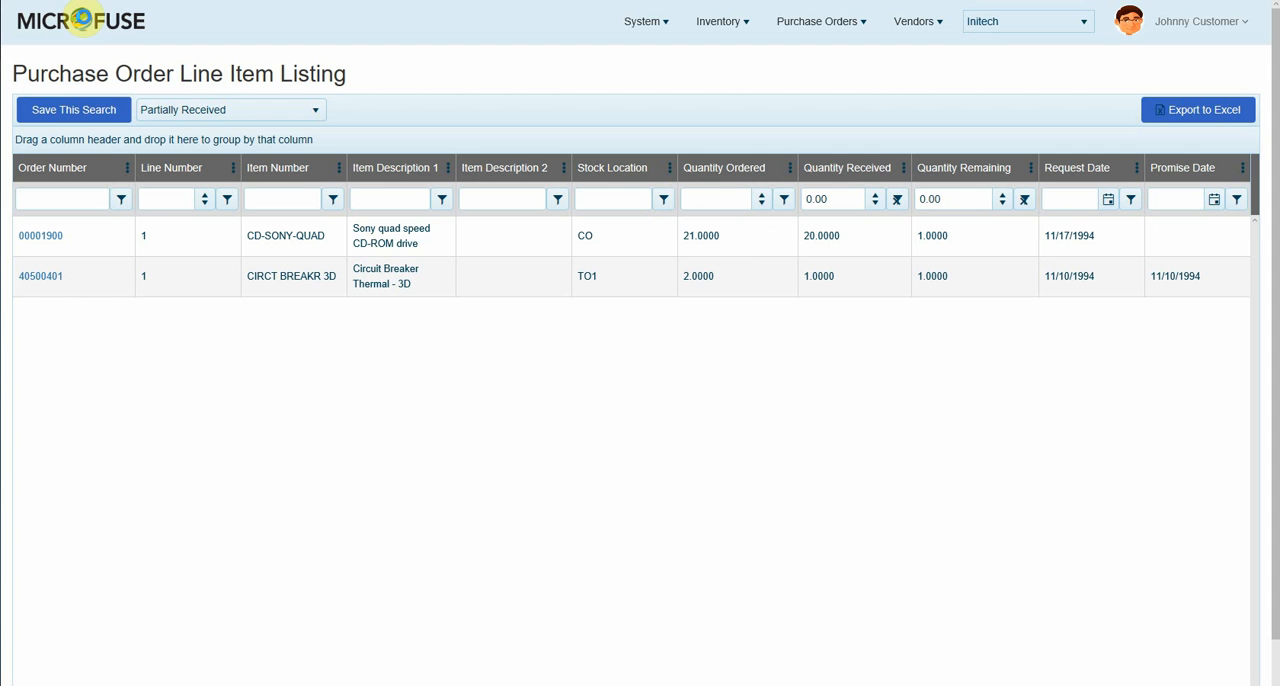
pyautogui.click(86, 22)
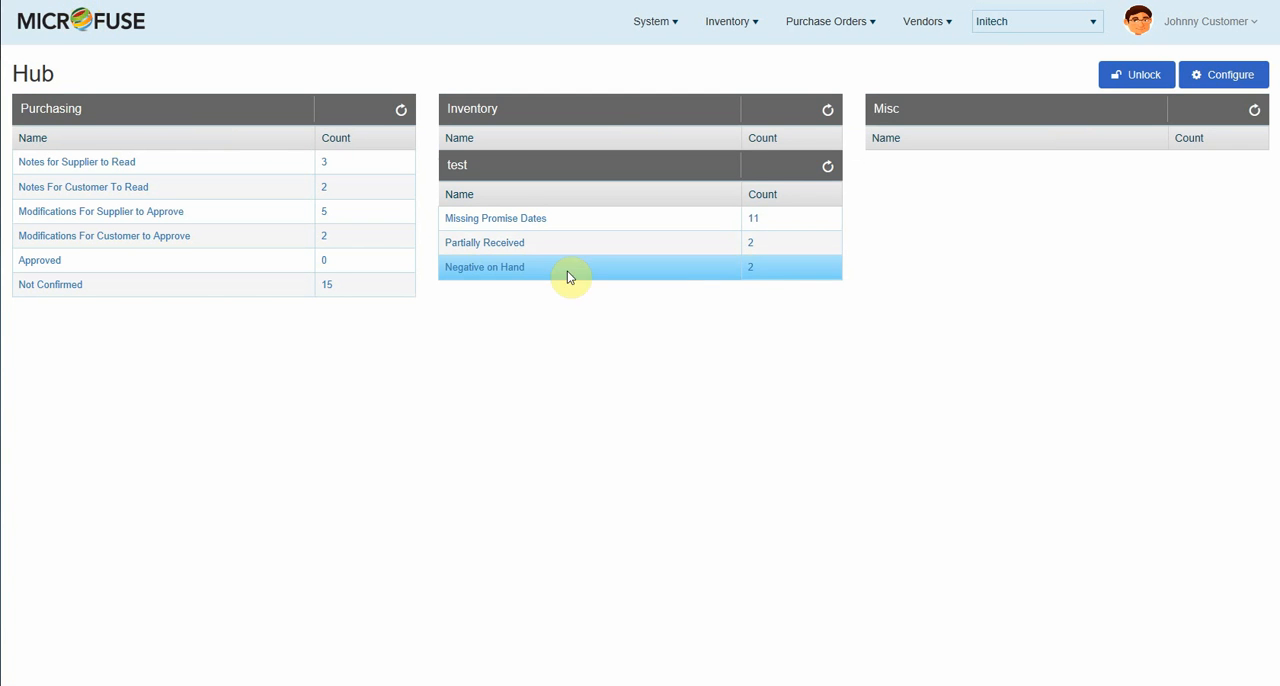
pyautogui.click(517, 268)
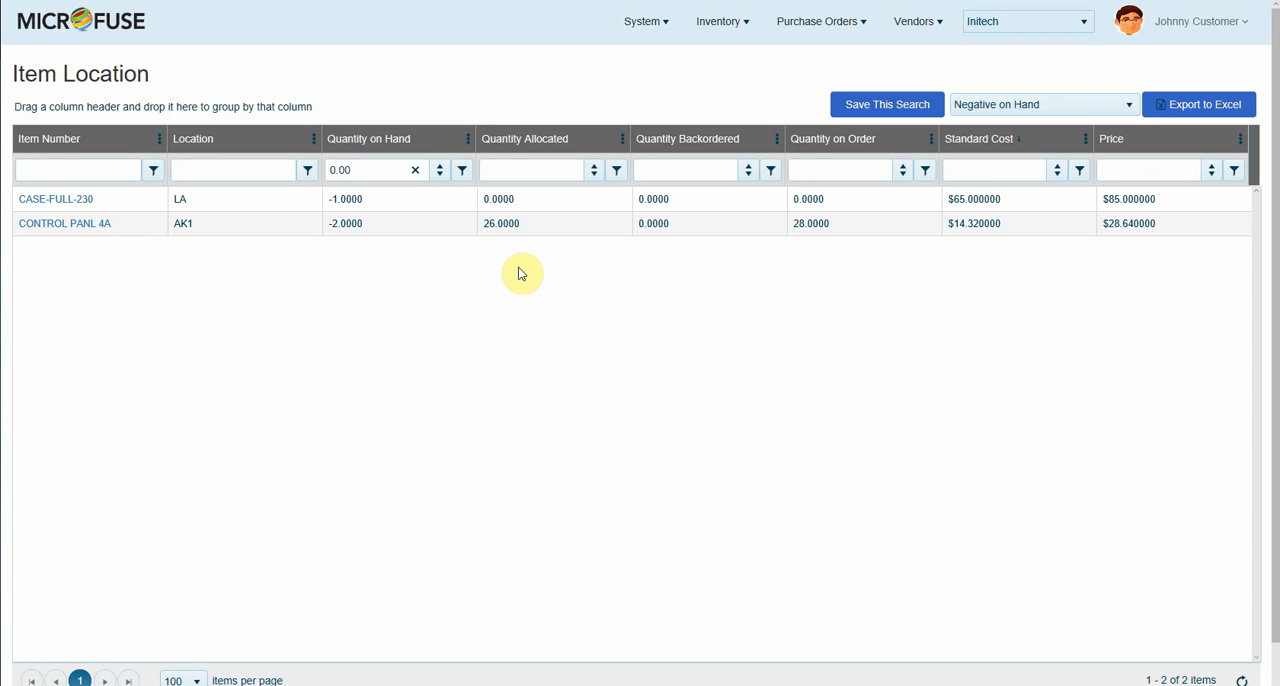